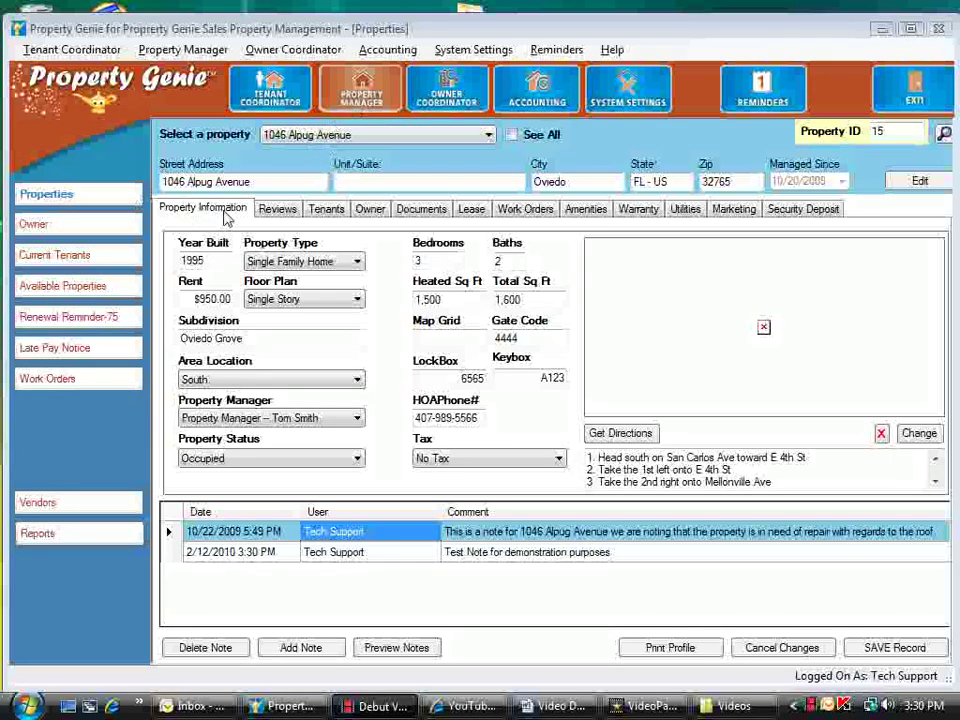
{"action": "left_click", "coordinate": [277, 209]}
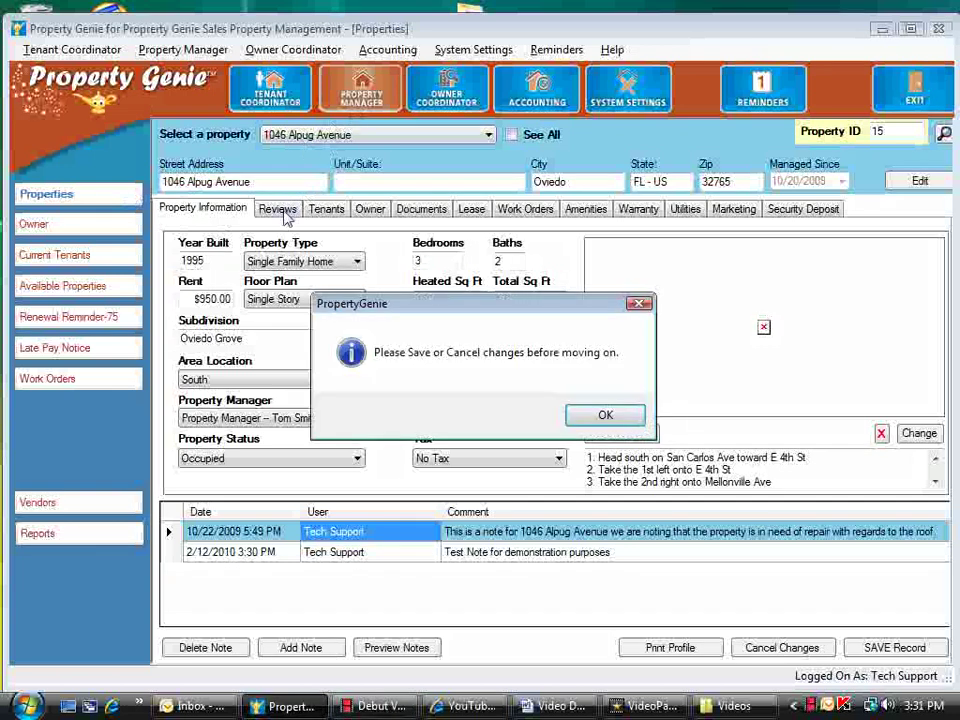
{"action": "left_click", "coordinate": [583, 413]}
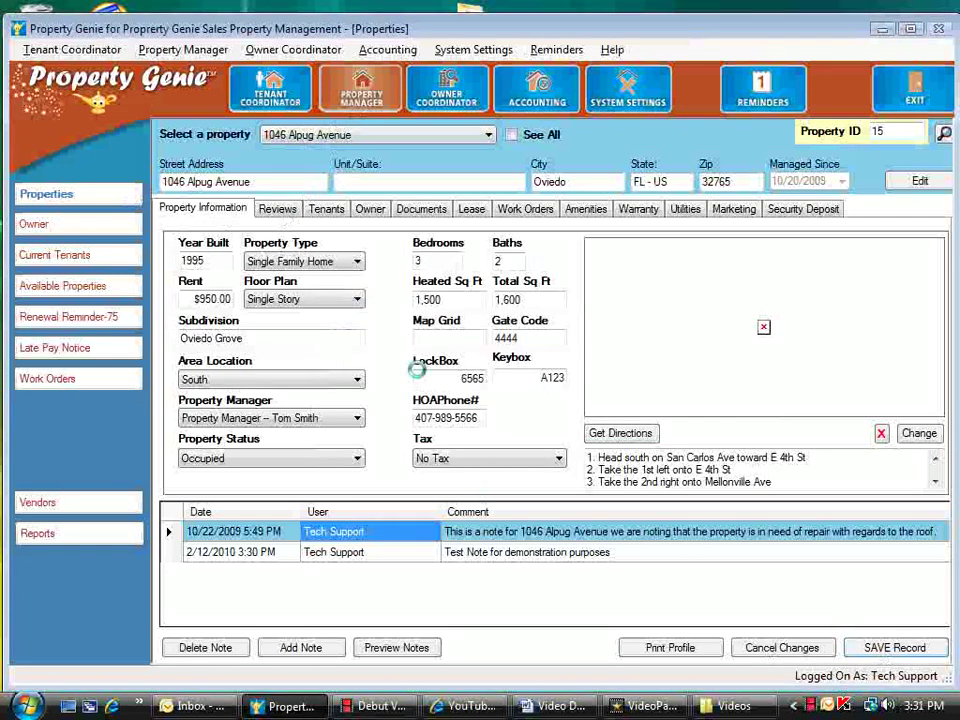
{"action": "left_click", "coordinate": [284, 214]}
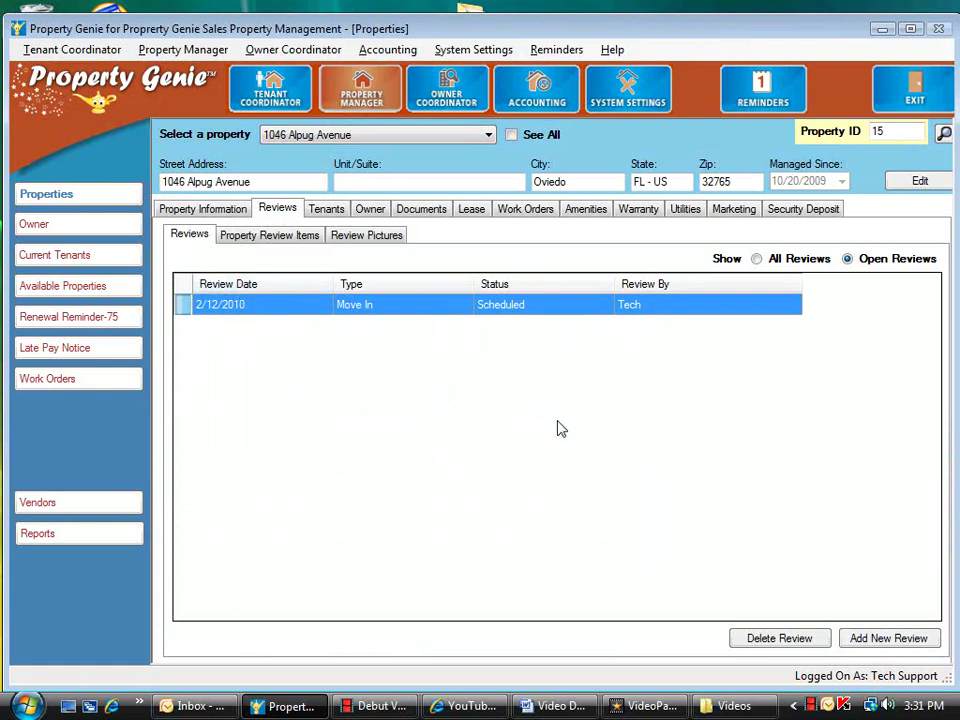
Step: Add a new review at 8:00 AM, type Midterm Review, with Review Notice checked, and schedule it
{"action": "left_click", "coordinate": [866, 643]}
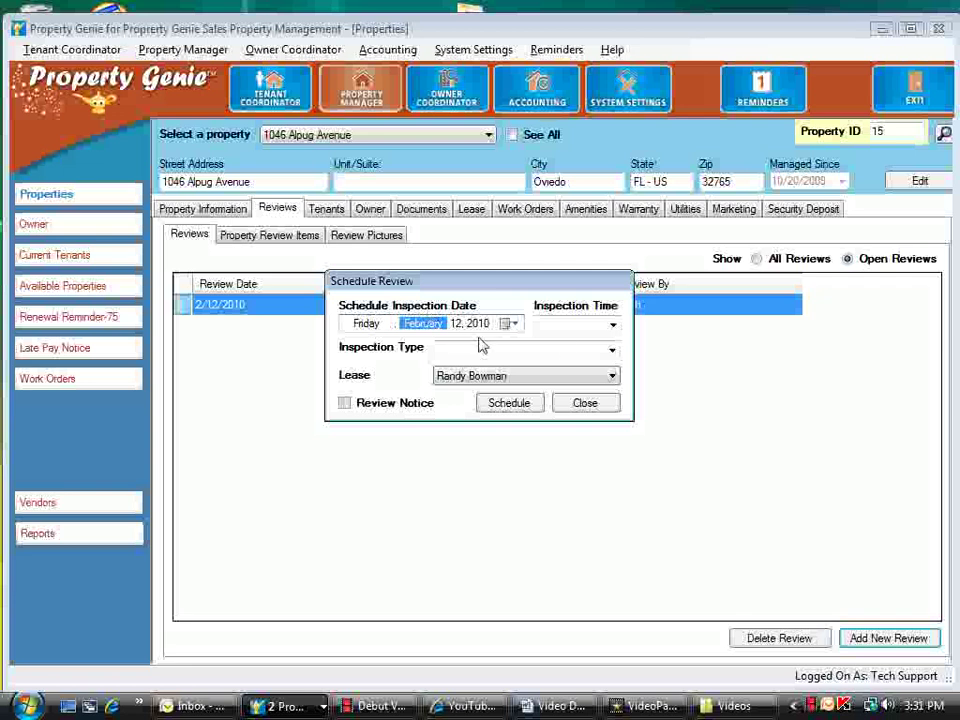
{"action": "left_click", "coordinate": [611, 351]}
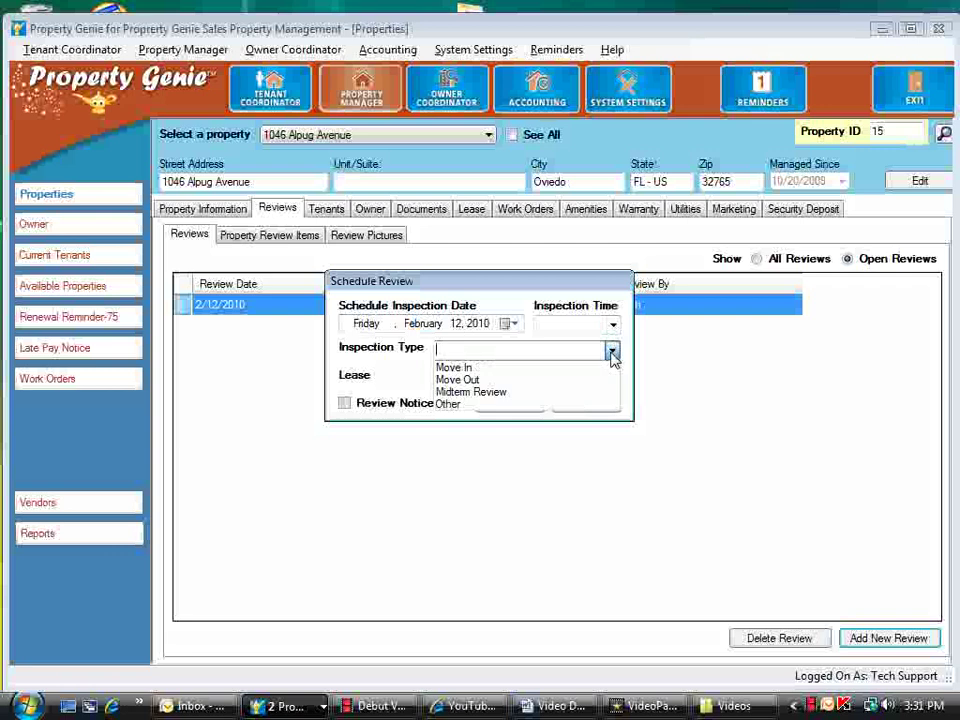
{"action": "left_click", "coordinate": [611, 352]}
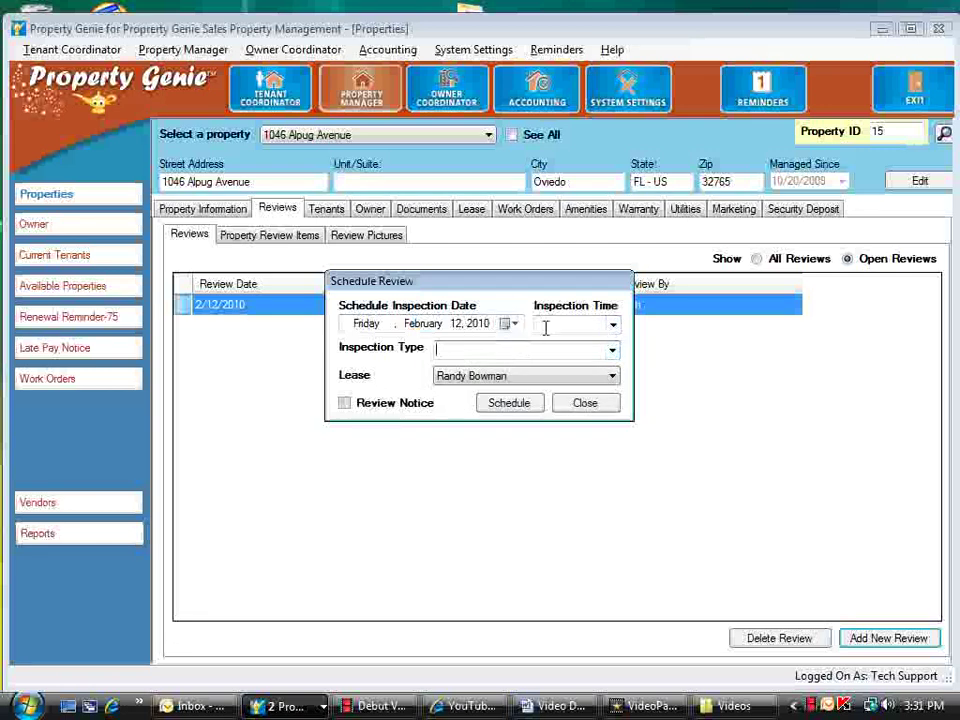
{"action": "left_click", "coordinate": [612, 326]}
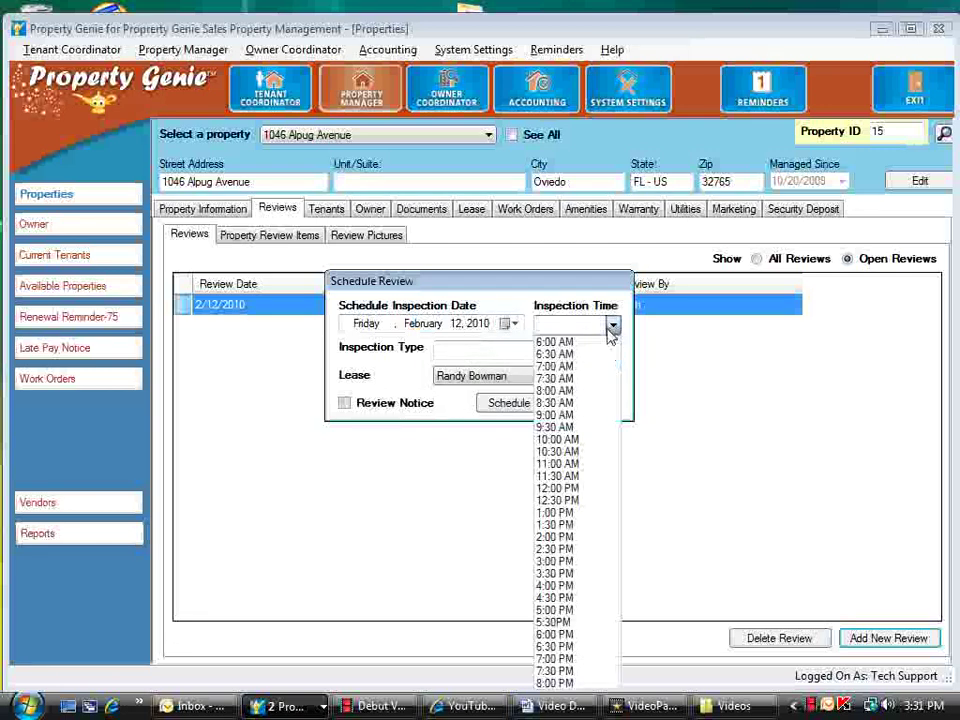
{"action": "left_click", "coordinate": [575, 391]}
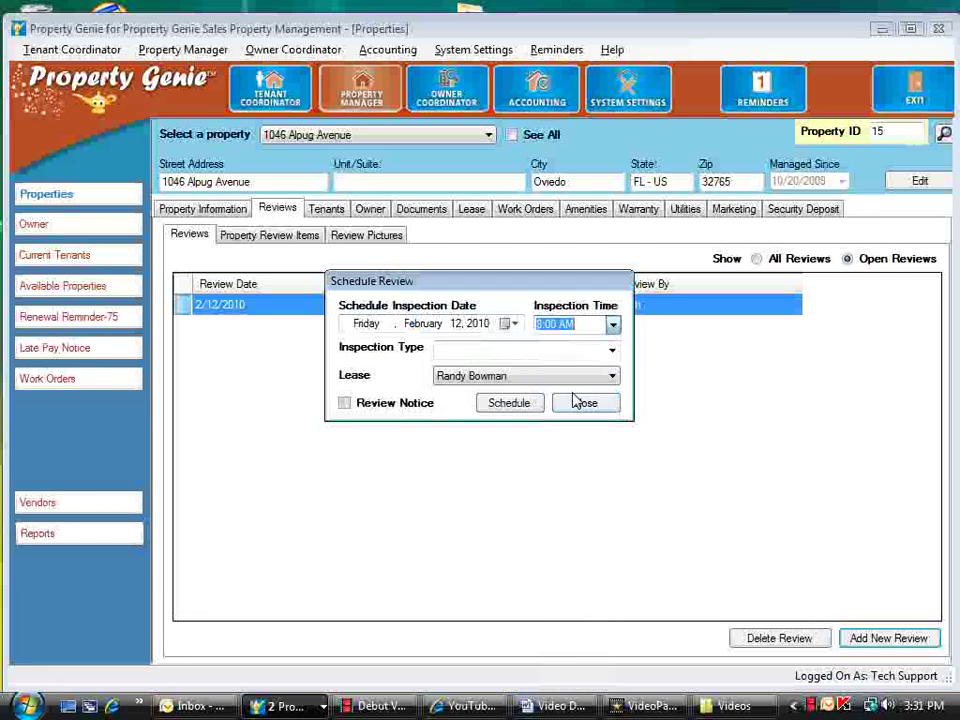
{"action": "left_click", "coordinate": [611, 353]}
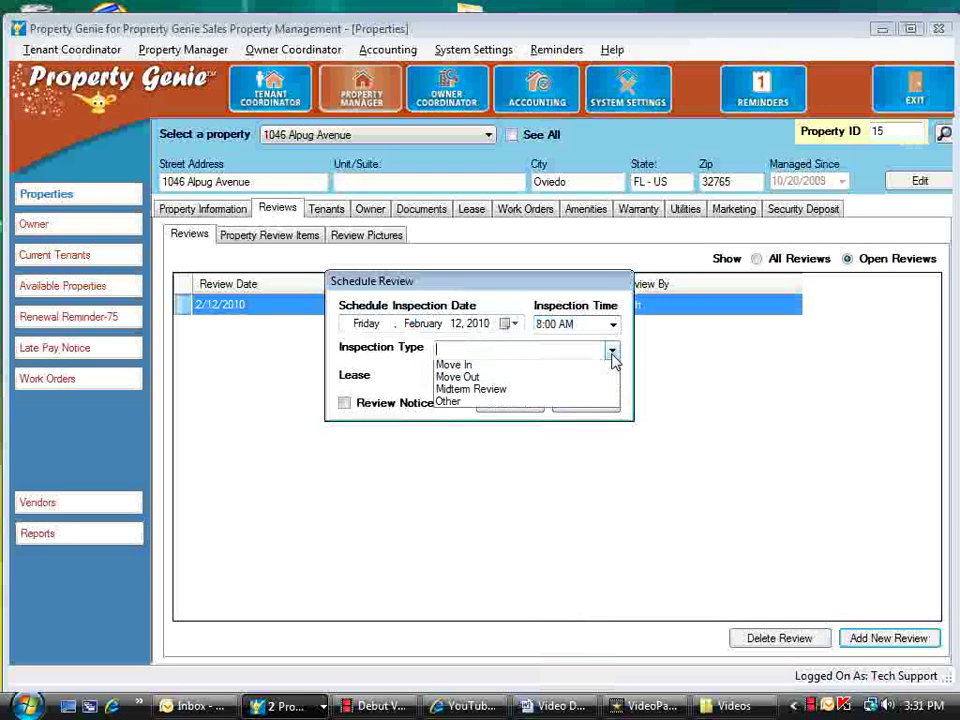
{"action": "left_click", "coordinate": [590, 393]}
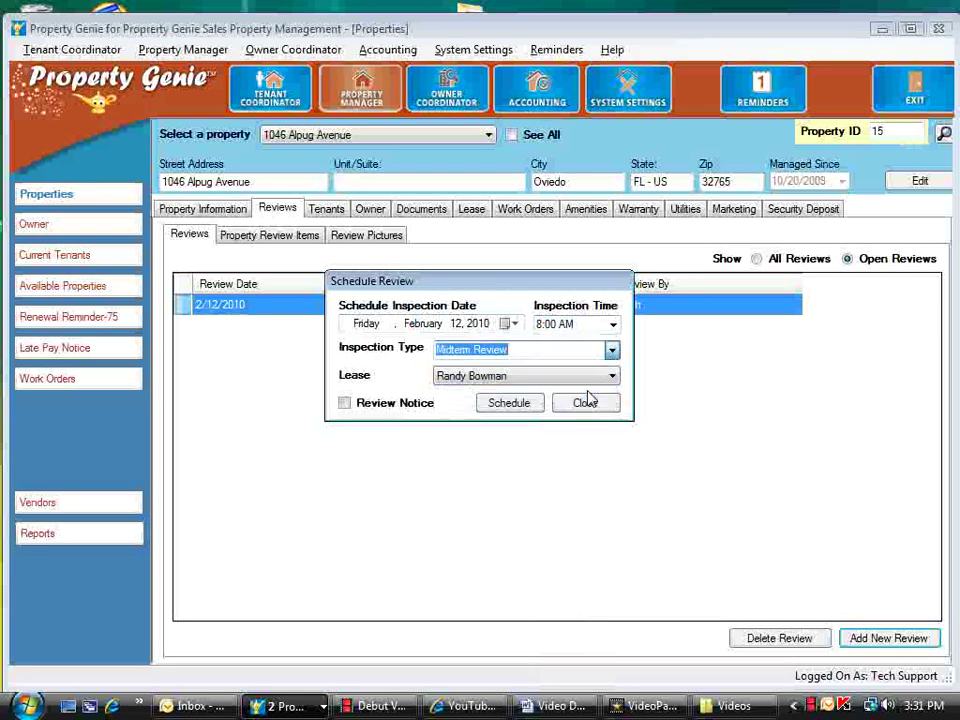
{"action": "left_click", "coordinate": [610, 378]}
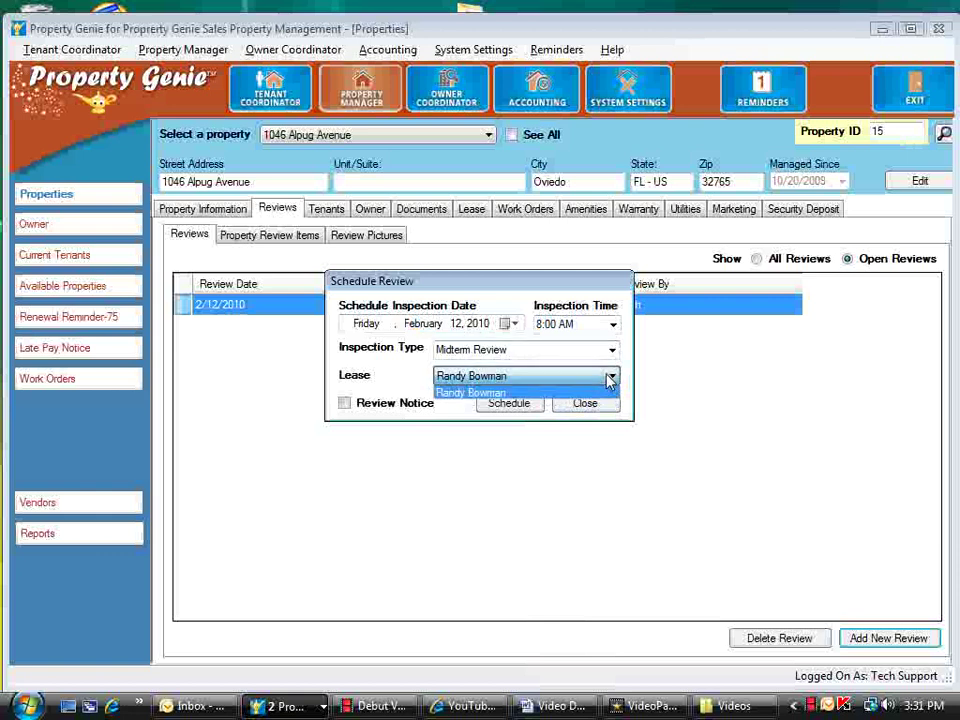
{"action": "left_click", "coordinate": [610, 378]}
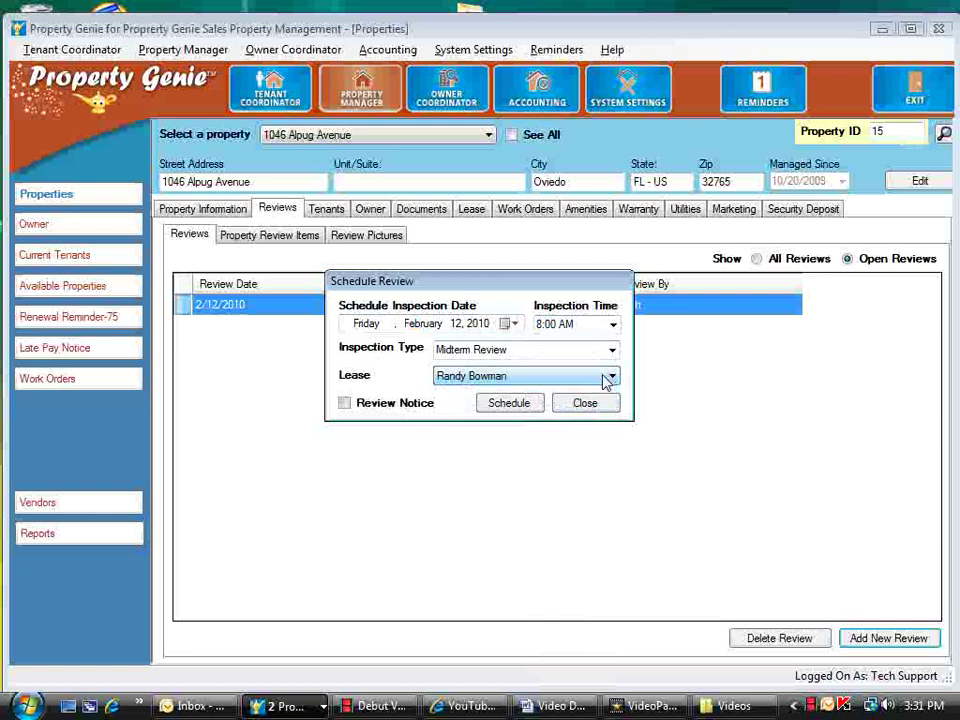
{"action": "left_click", "coordinate": [344, 404]}
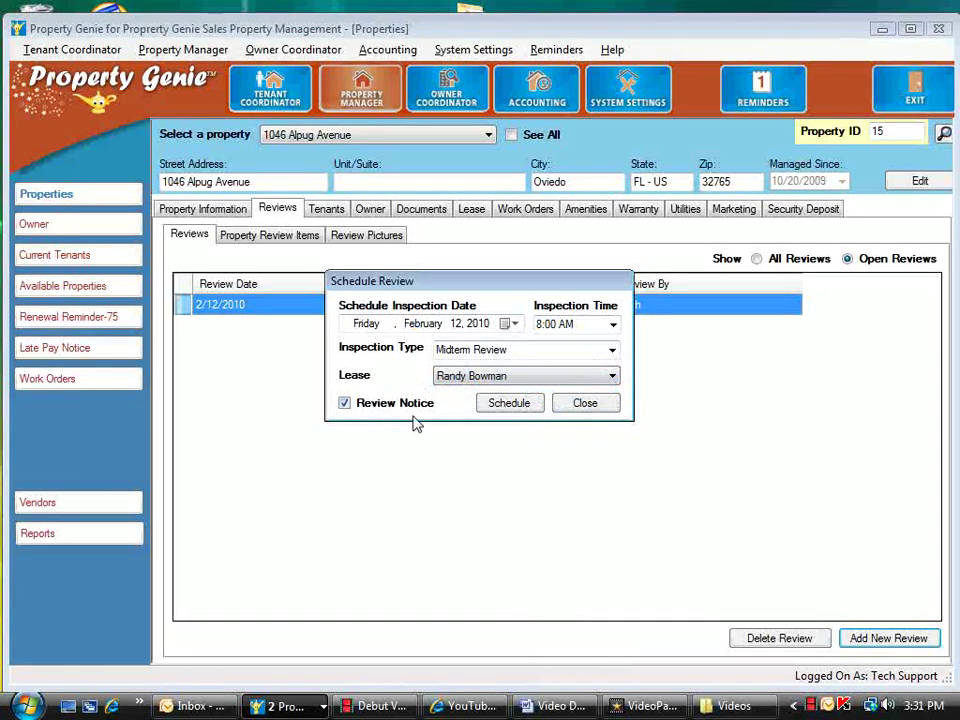
{"action": "left_click", "coordinate": [509, 404]}
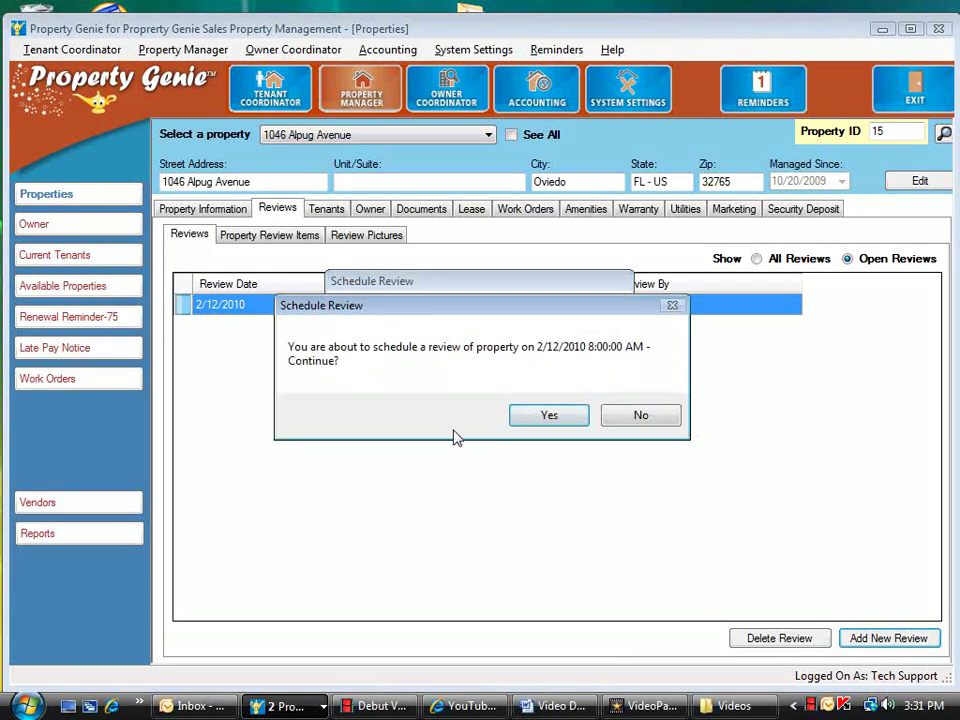
Step: Confirm the Midterm Review scheduling and generate its review notice with View set to Yes
{"action": "left_click", "coordinate": [563, 422]}
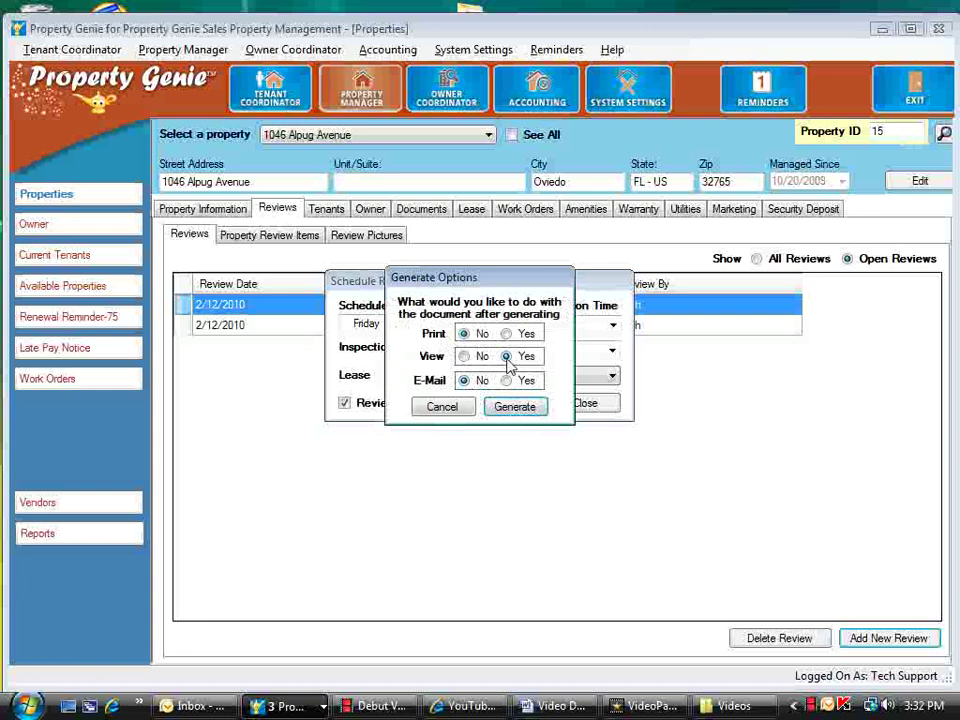
{"action": "left_click", "coordinate": [517, 412]}
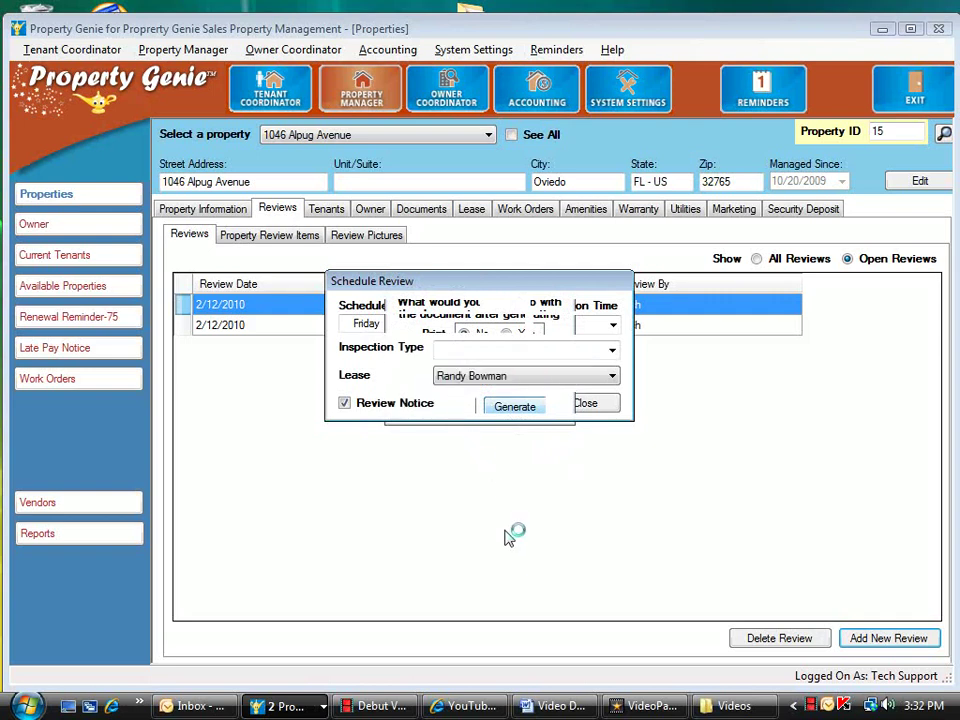
Step: Bring the InspNotice letter forward in Word and scroll through the February 12, 2010 notice
{"action": "left_click", "coordinate": [556, 705]}
{"action": "left_click", "coordinate": [568, 655]}
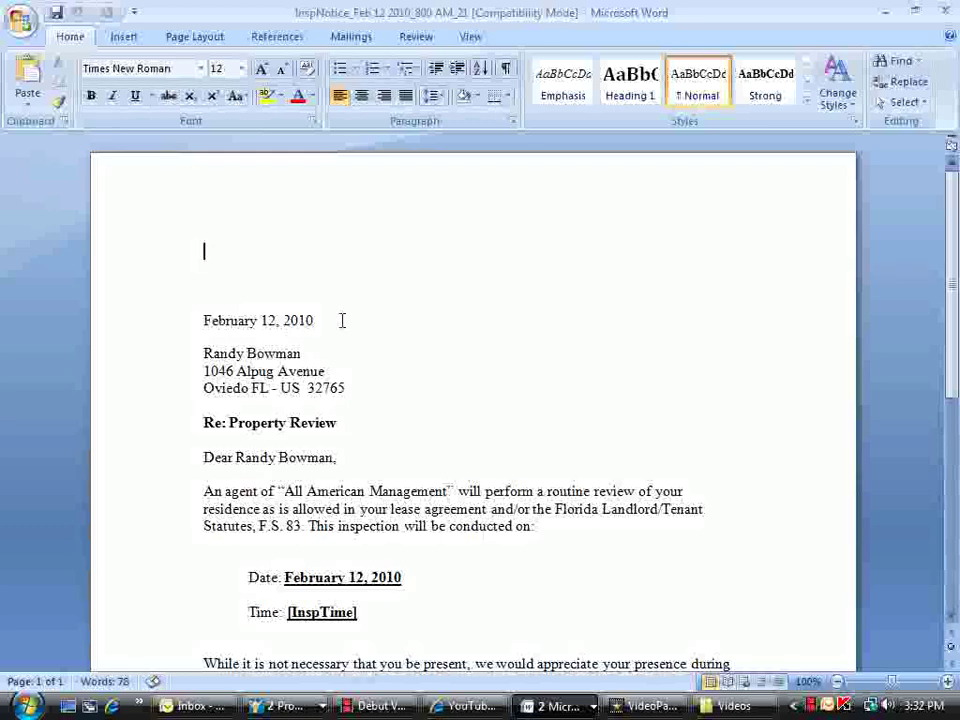
{"action": "scroll", "coordinate": [342, 320], "scroll_direction": "down", "scroll_amount": 1}
{"action": "scroll", "coordinate": [345, 410], "scroll_direction": "down", "scroll_amount": 2}
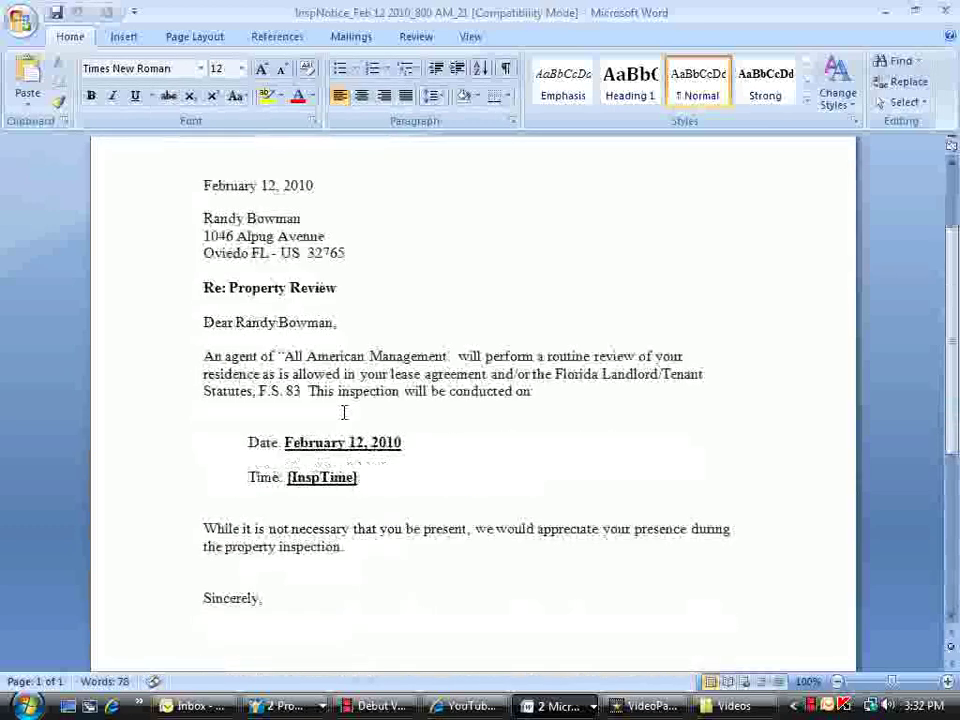
{"action": "scroll", "coordinate": [322, 442], "scroll_direction": "down", "scroll_amount": 1}
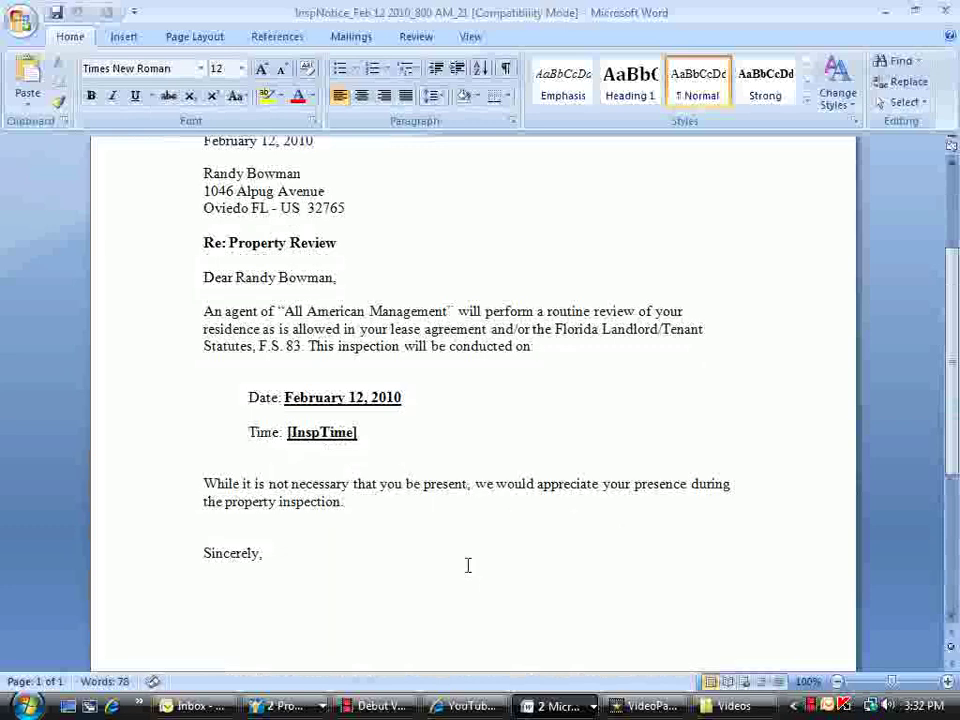
{"action": "scroll", "coordinate": [466, 555], "scroll_direction": "down", "scroll_amount": 2}
{"action": "scroll", "coordinate": [472, 500], "scroll_direction": "up", "scroll_amount": 3}
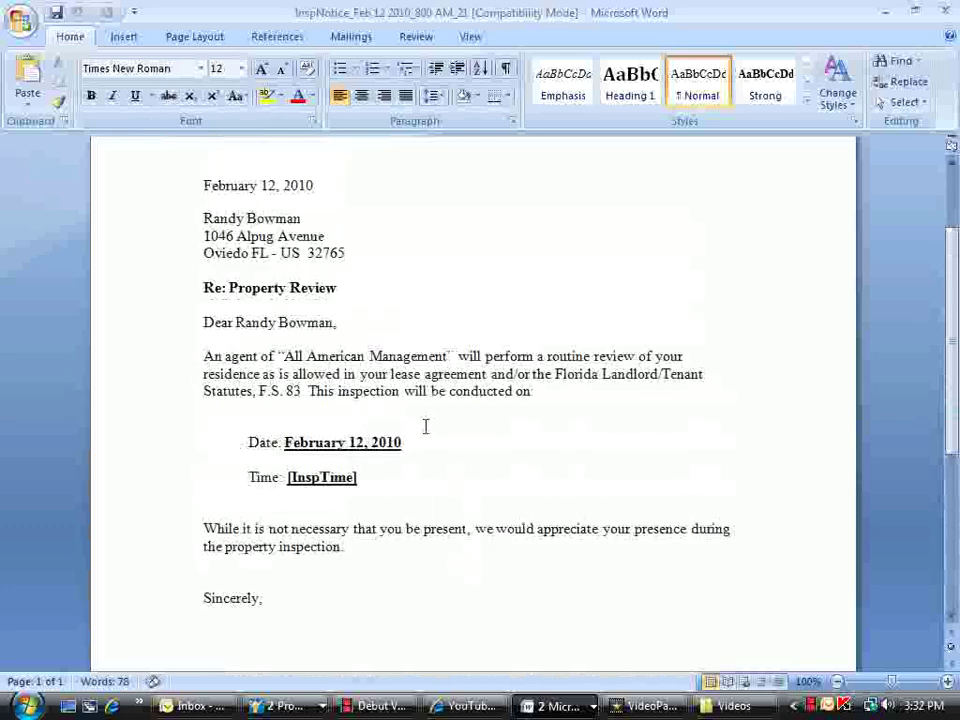
{"action": "scroll", "coordinate": [428, 410], "scroll_direction": "up", "scroll_amount": 3}
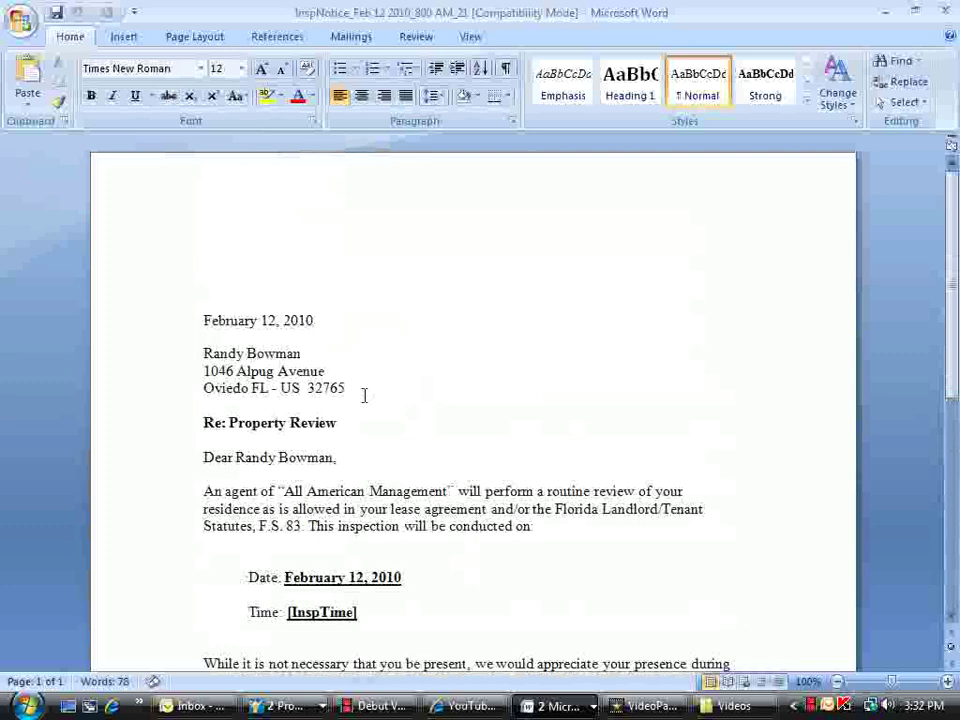
{"action": "scroll", "coordinate": [329, 505], "scroll_direction": "down", "scroll_amount": 2}
{"action": "scroll", "coordinate": [540, 380], "scroll_direction": "up", "scroll_amount": 2}
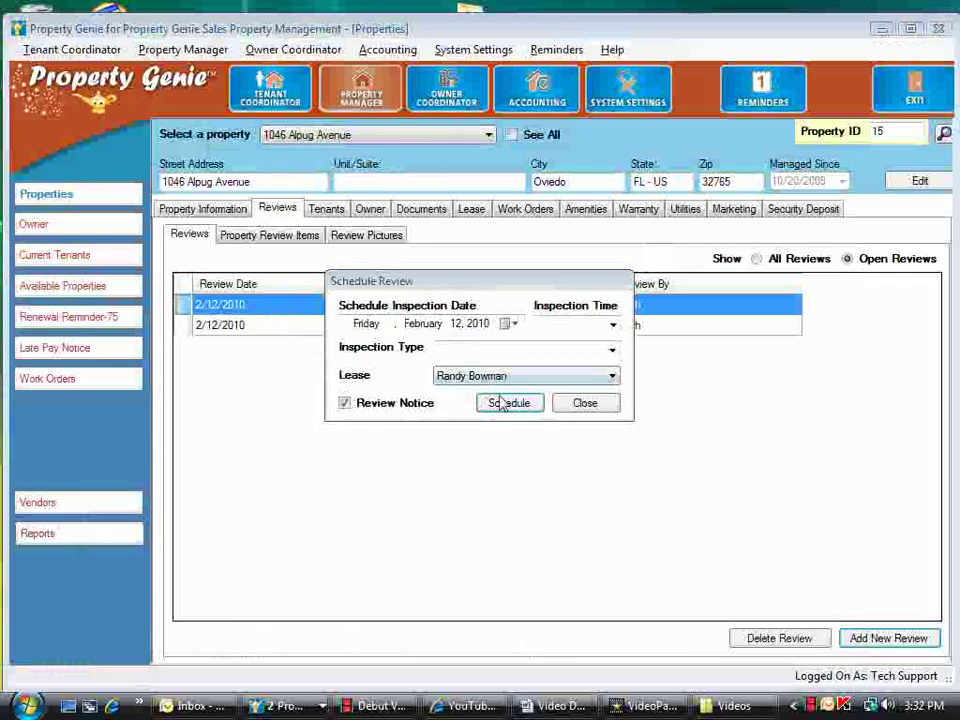
Step: Close the Schedule Review dialog and select the Midterm Review row in the reviews list
{"action": "left_click", "coordinate": [590, 405]}
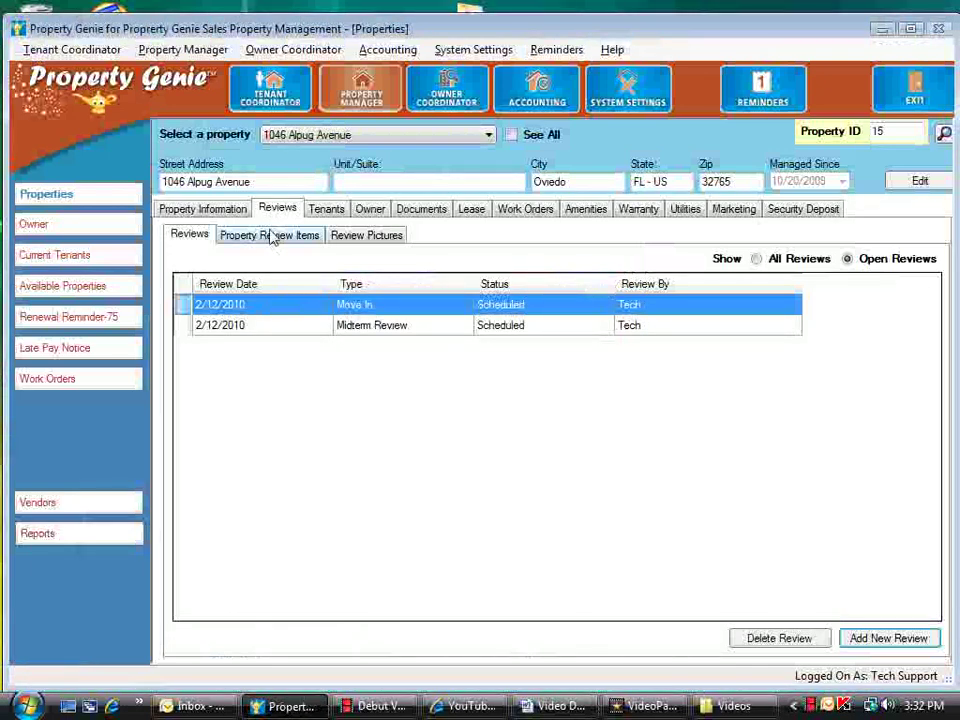
{"action": "left_click", "coordinate": [280, 333]}
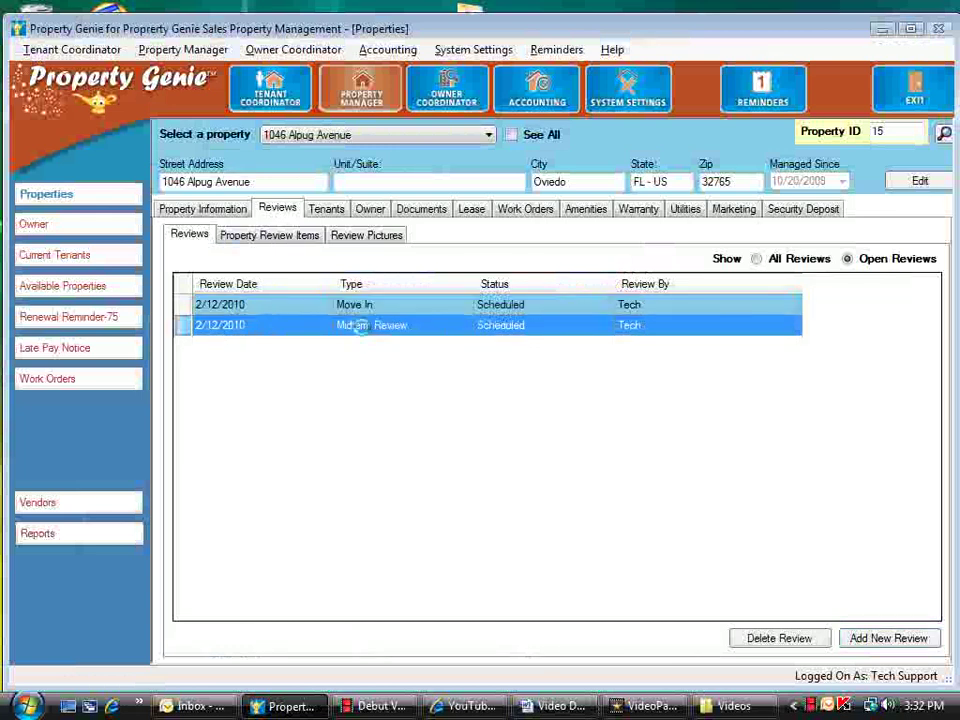
Step: Open the Midterm Review for editing, set Review By to the Property Manager and status to Pass
{"action": "double_click", "coordinate": [362, 330]}
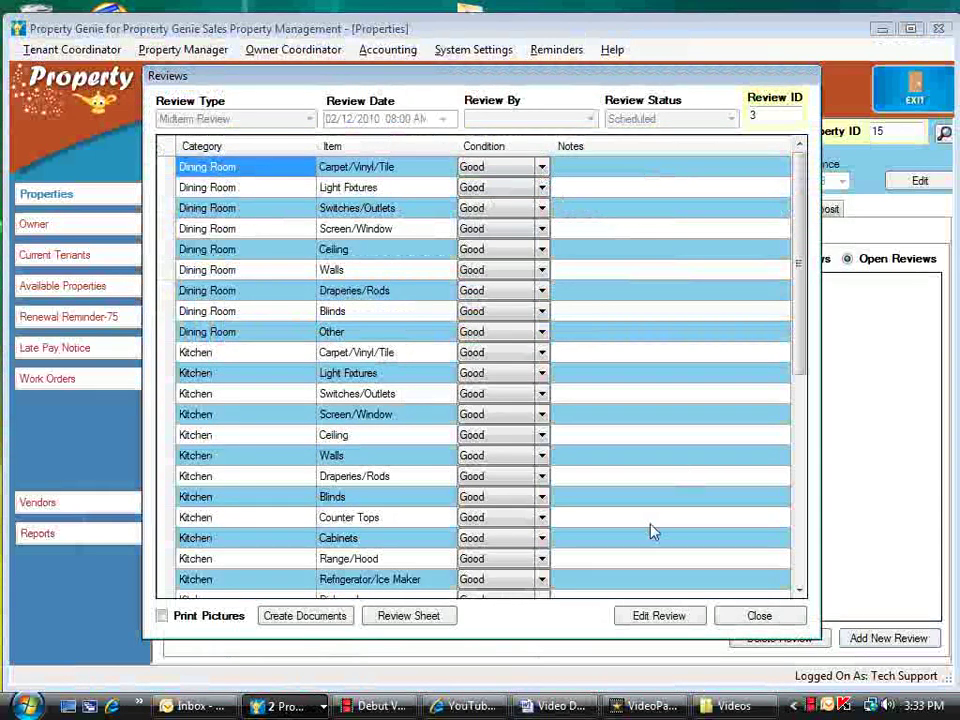
{"action": "left_click", "coordinate": [656, 615]}
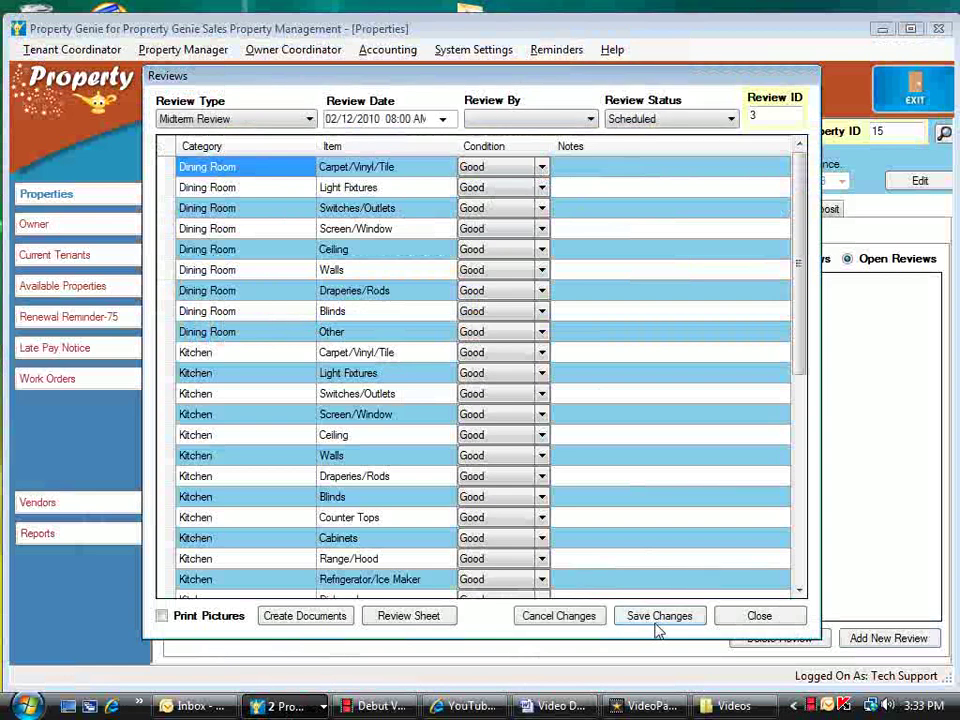
{"action": "left_click", "coordinate": [540, 120]}
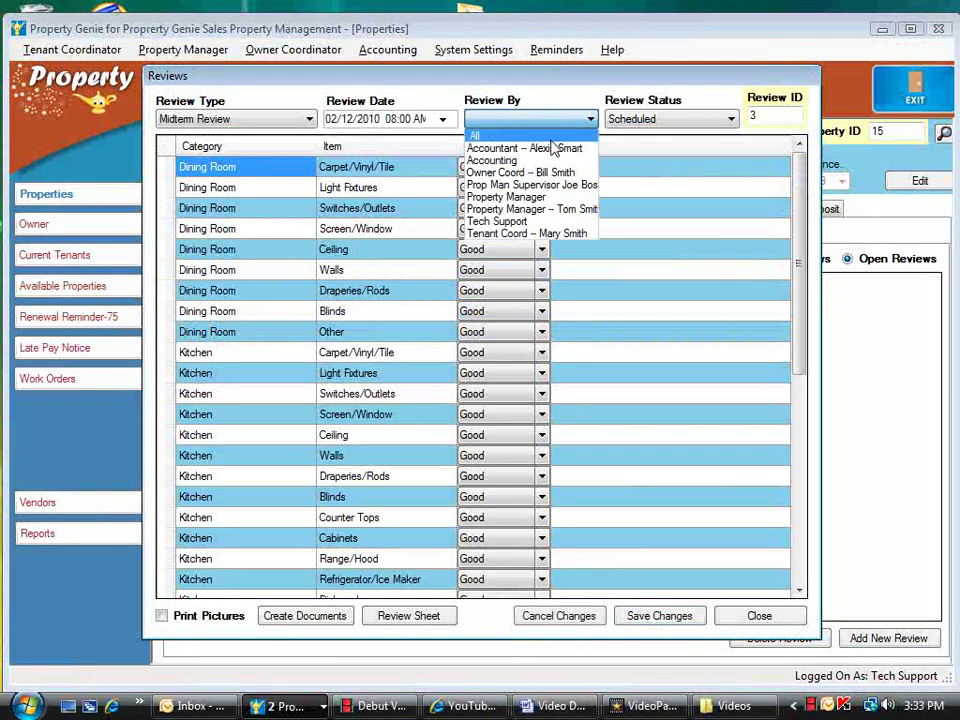
{"action": "left_click", "coordinate": [558, 210]}
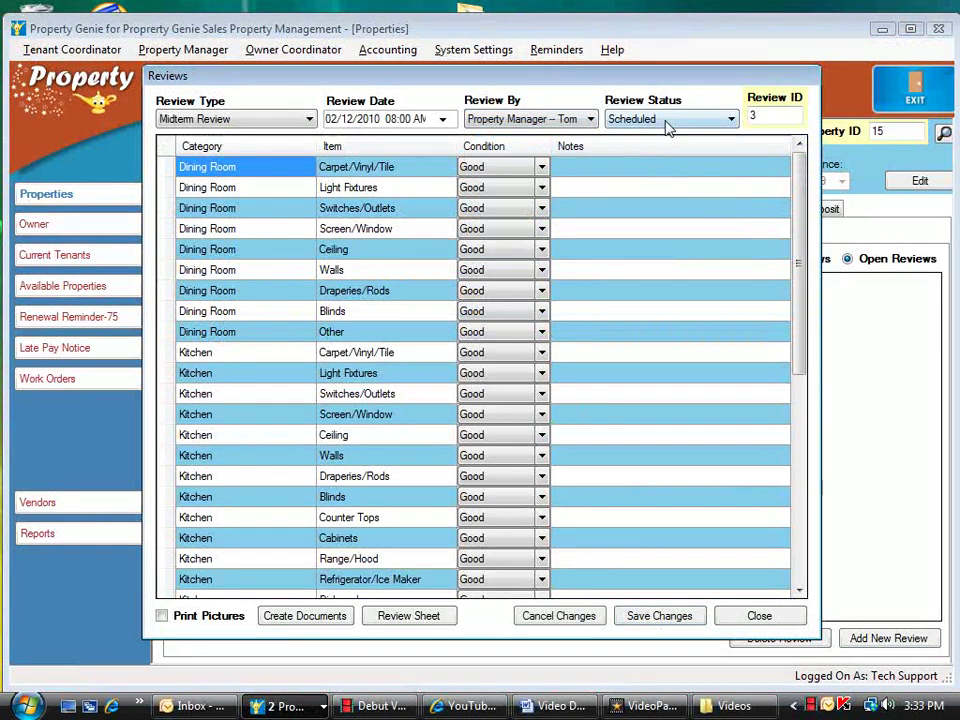
{"action": "left_click", "coordinate": [670, 120]}
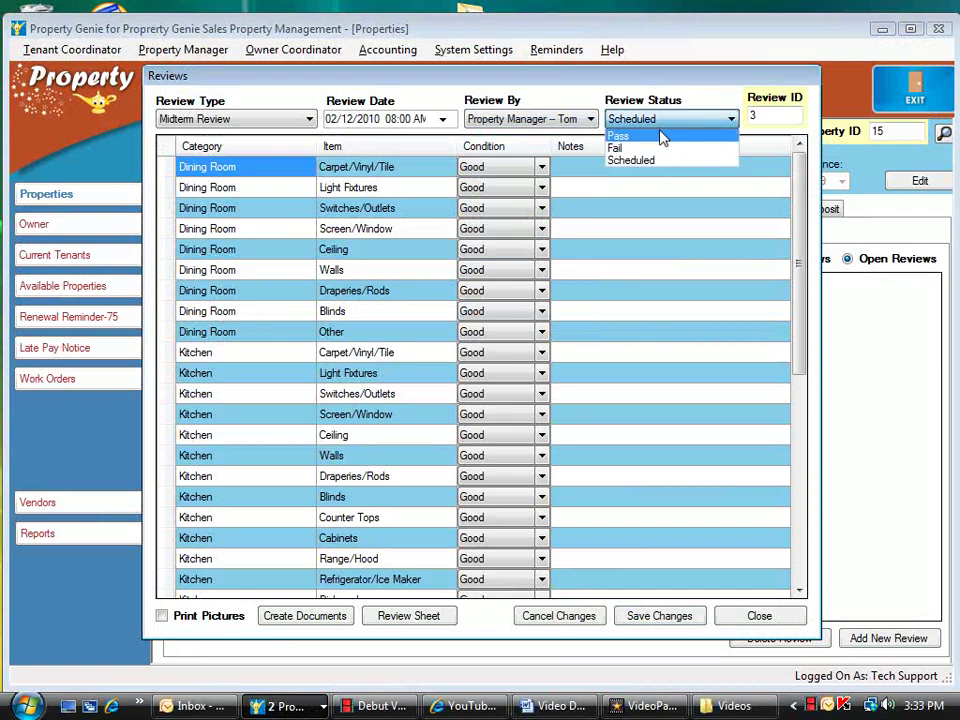
{"action": "left_click", "coordinate": [660, 137]}
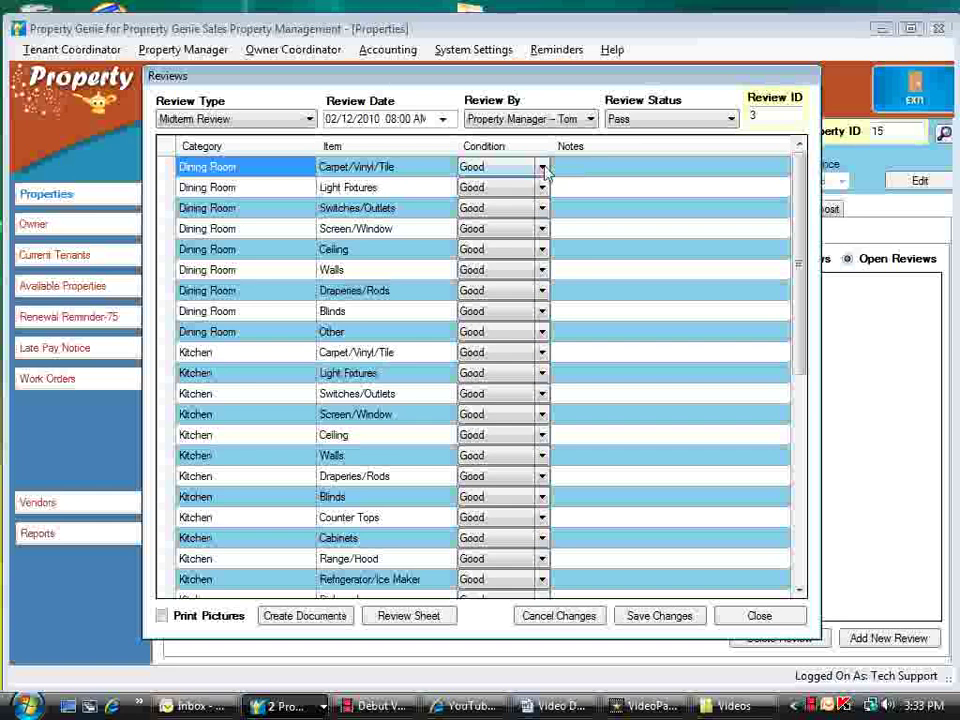
Step: Keep the Ceiling inspection item's condition rated Good
{"action": "scroll", "coordinate": [390, 346], "scroll_direction": "down", "scroll_amount": 2}
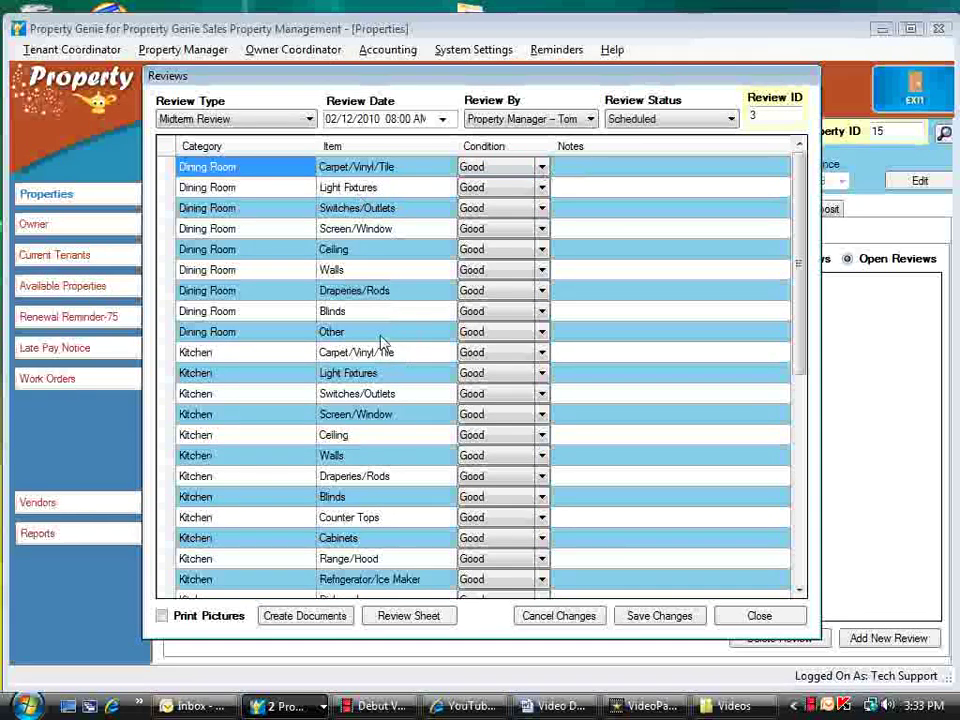
{"action": "left_click", "coordinate": [799, 457]}
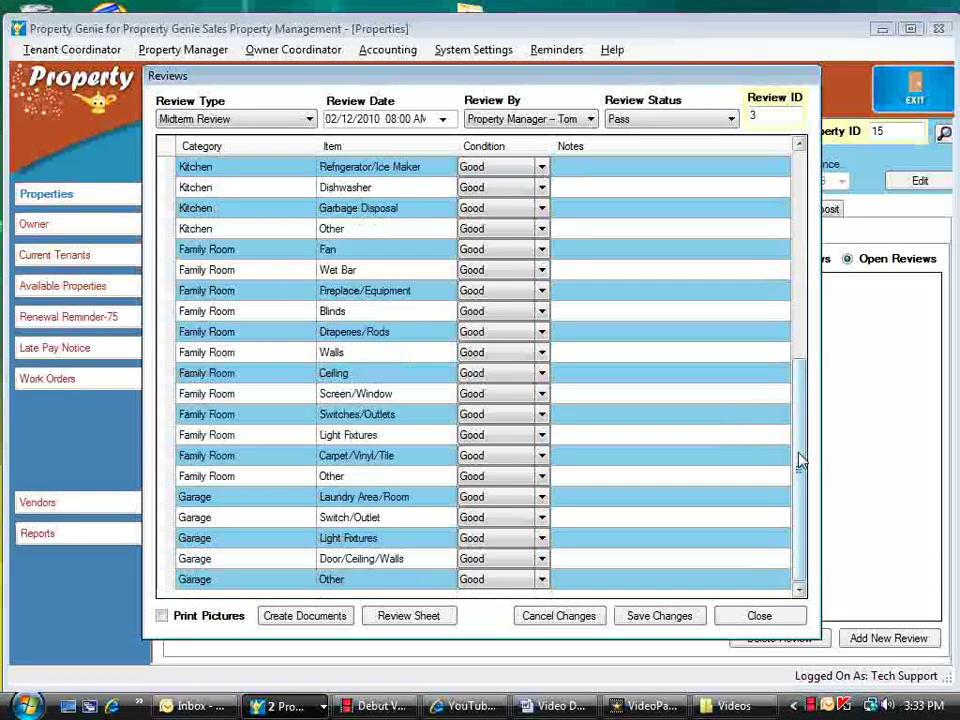
{"action": "left_click", "coordinate": [541, 373]}
{"action": "left_click", "coordinate": [508, 392]}
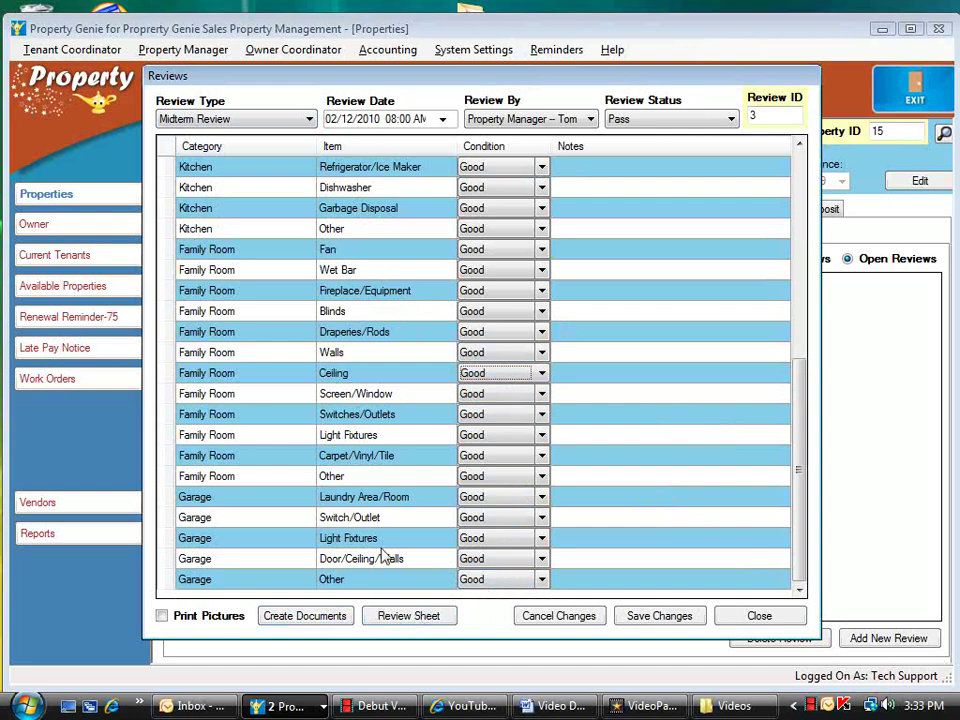
{"action": "left_click", "coordinate": [441, 620]}
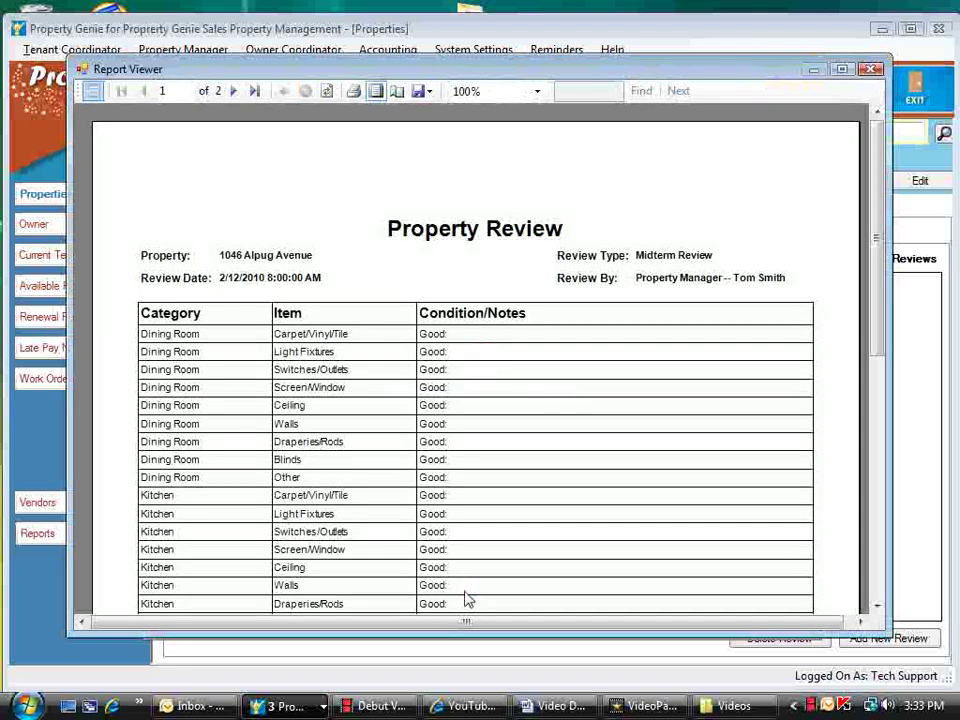
{"action": "scroll", "coordinate": [445, 387], "scroll_direction": "down", "scroll_amount": 8}
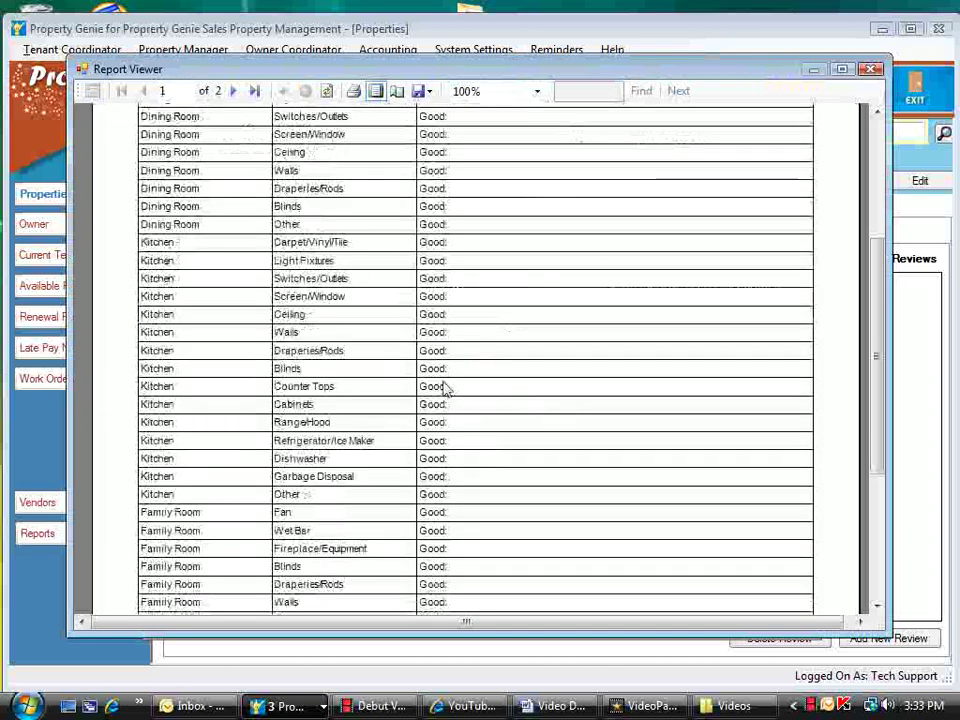
{"action": "scroll", "coordinate": [445, 395], "scroll_direction": "down", "scroll_amount": 2}
{"action": "scroll", "coordinate": [448, 400], "scroll_direction": "up", "scroll_amount": 4}
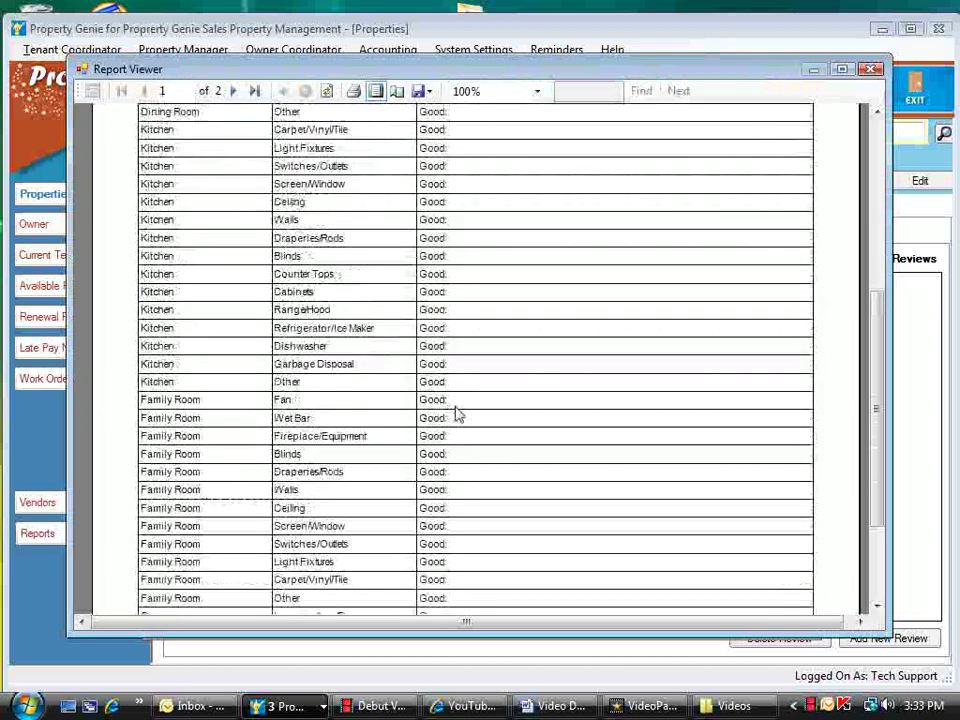
{"action": "scroll", "coordinate": [455, 410], "scroll_direction": "down", "scroll_amount": 1}
{"action": "scroll", "coordinate": [455, 413], "scroll_direction": "down", "scroll_amount": 4}
{"action": "scroll", "coordinate": [460, 418], "scroll_direction": "up", "scroll_amount": 4}
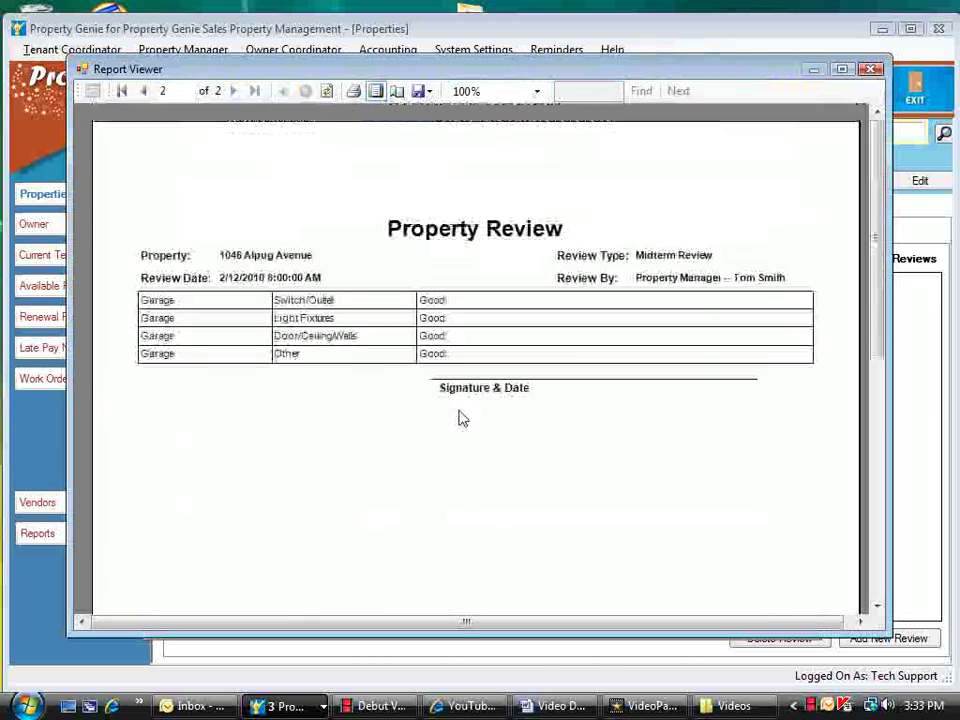
{"action": "scroll", "coordinate": [435, 425], "scroll_direction": "up", "scroll_amount": 8}
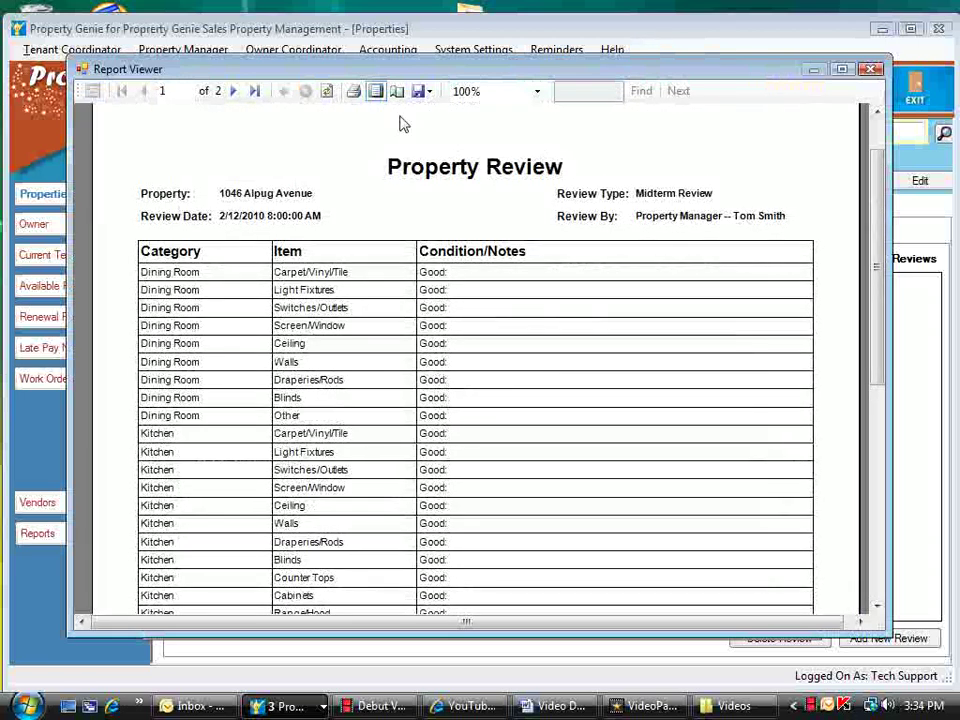
{"action": "left_click", "coordinate": [872, 68]}
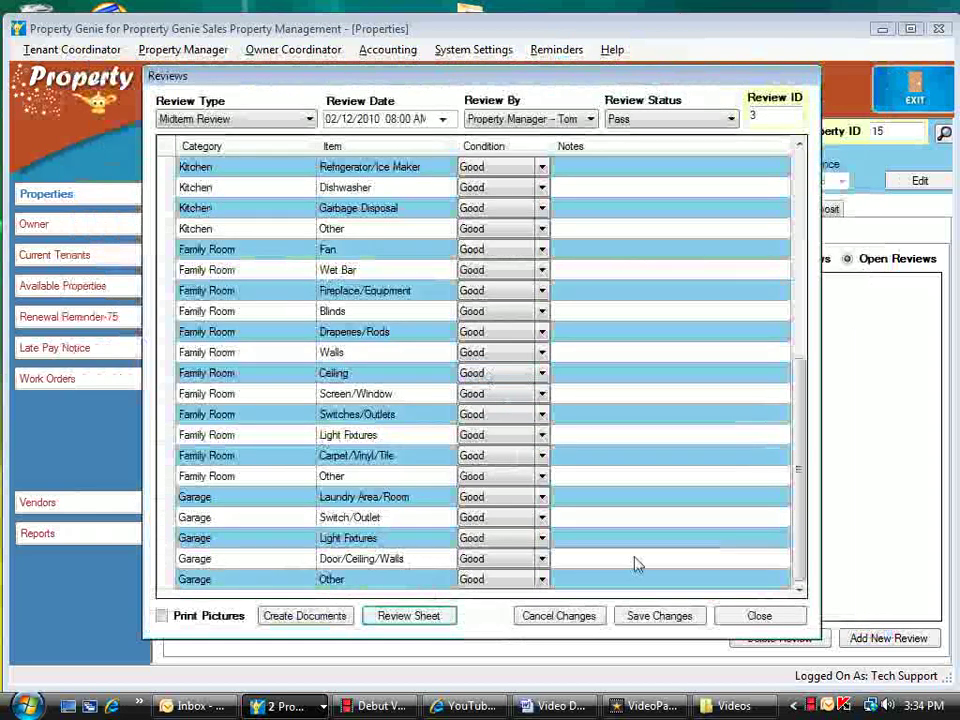
Step: Save the Pass midterm review and close its details window
{"action": "left_click", "coordinate": [742, 617]}
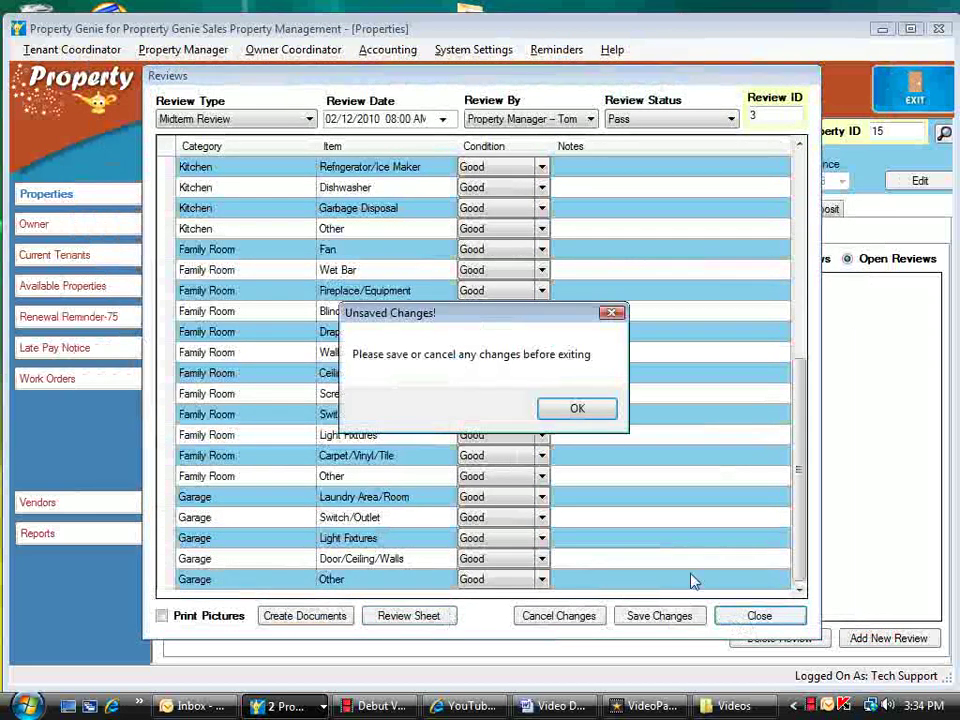
{"action": "left_click", "coordinate": [573, 409]}
{"action": "left_click", "coordinate": [654, 616]}
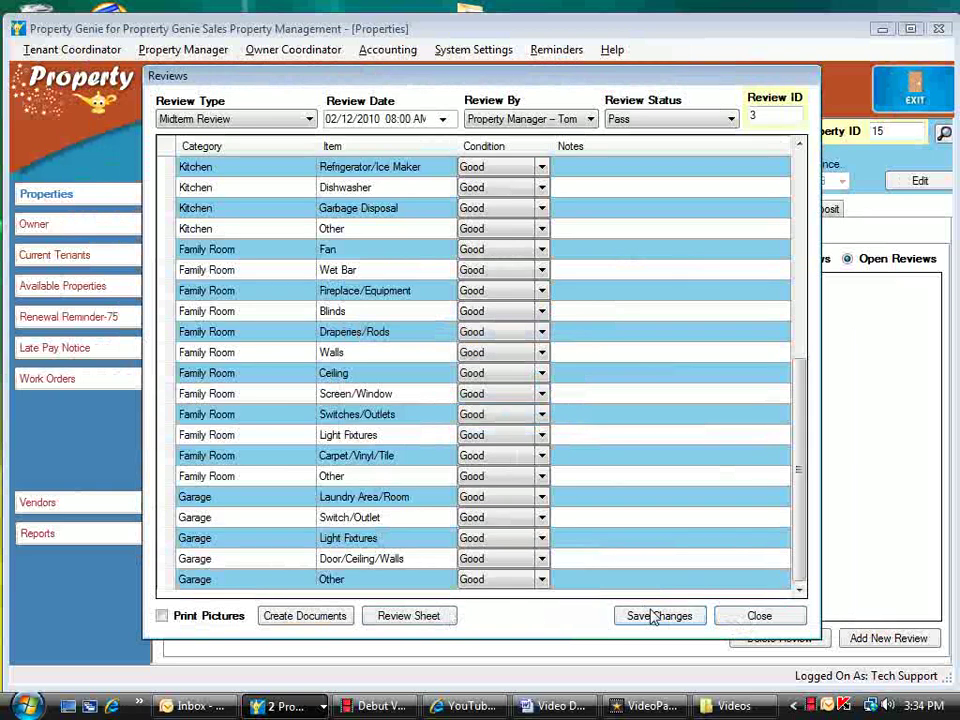
{"action": "left_click", "coordinate": [760, 616]}
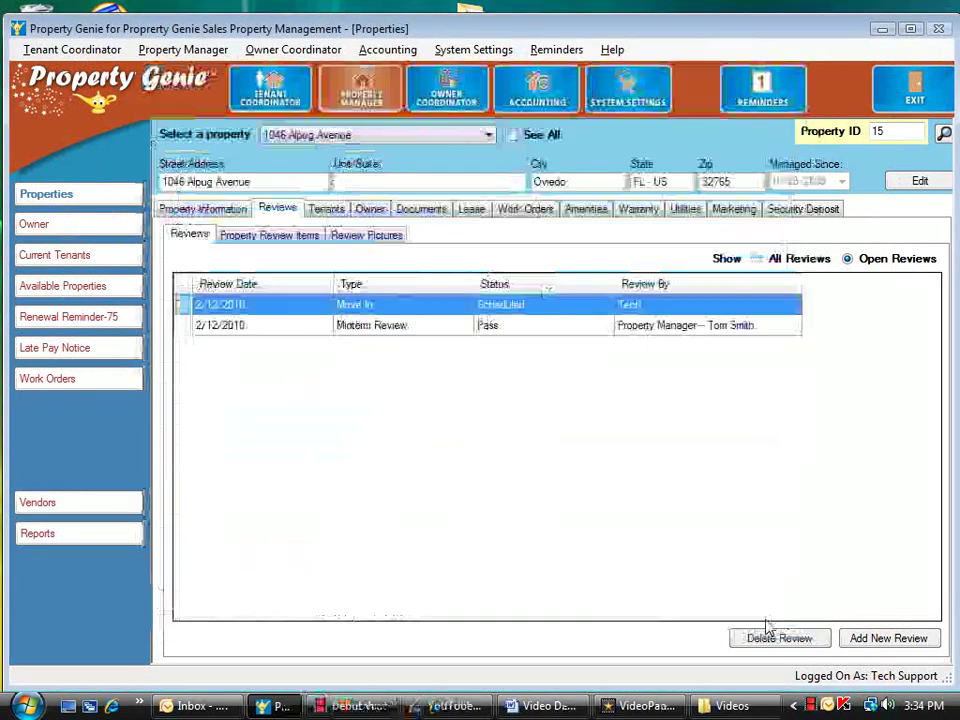
Step: Show the Property Review Items page with the Midterm Review selected
{"action": "left_click", "coordinate": [271, 238]}
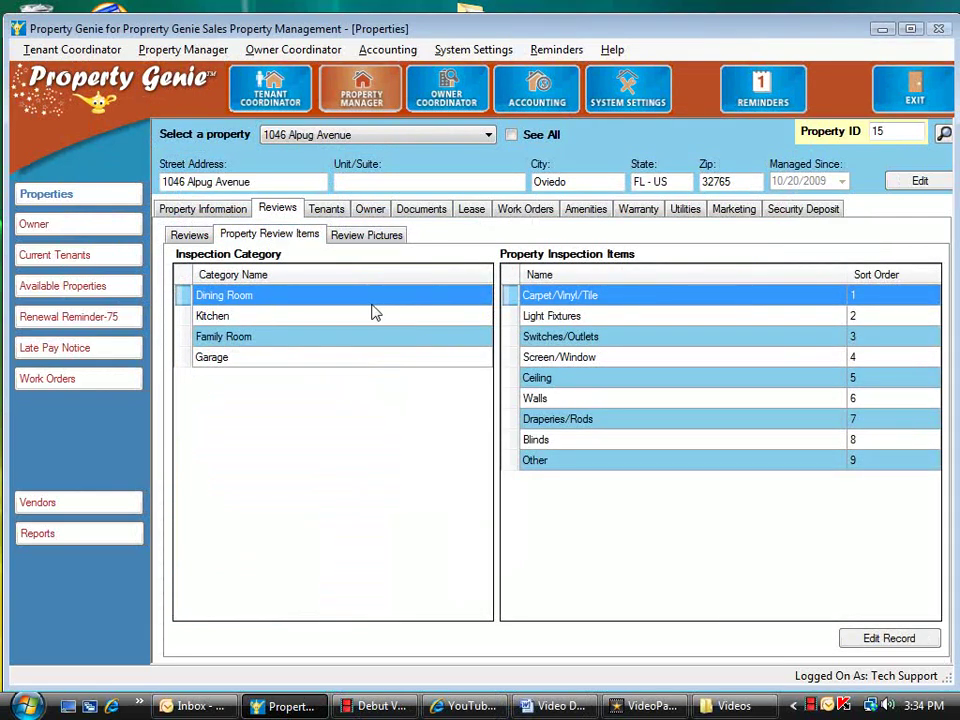
{"action": "left_click", "coordinate": [188, 235]}
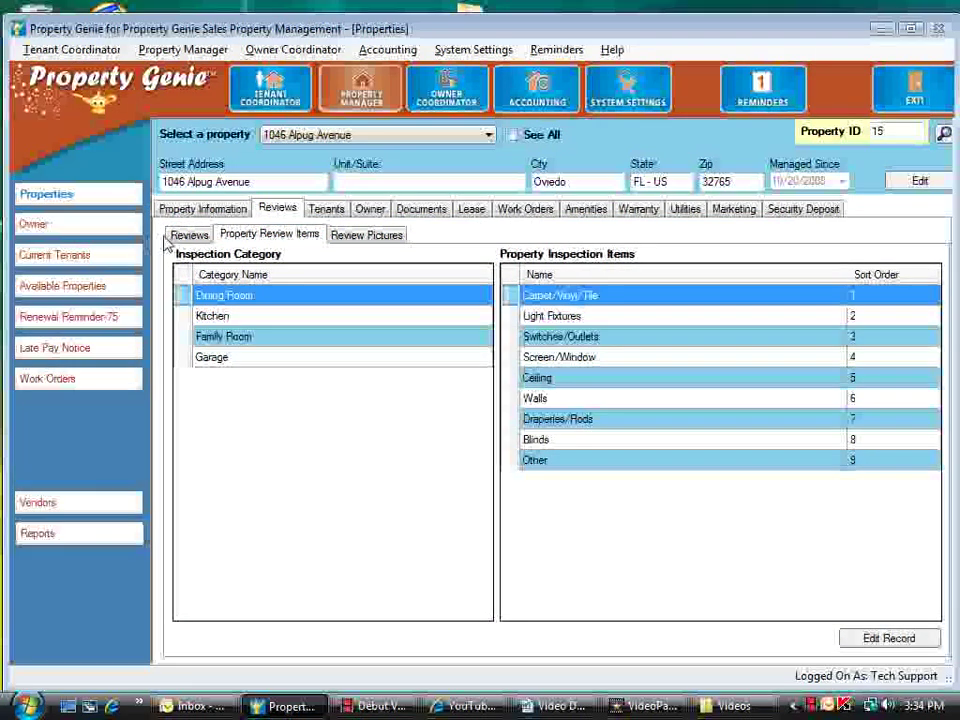
{"action": "left_click", "coordinate": [320, 328]}
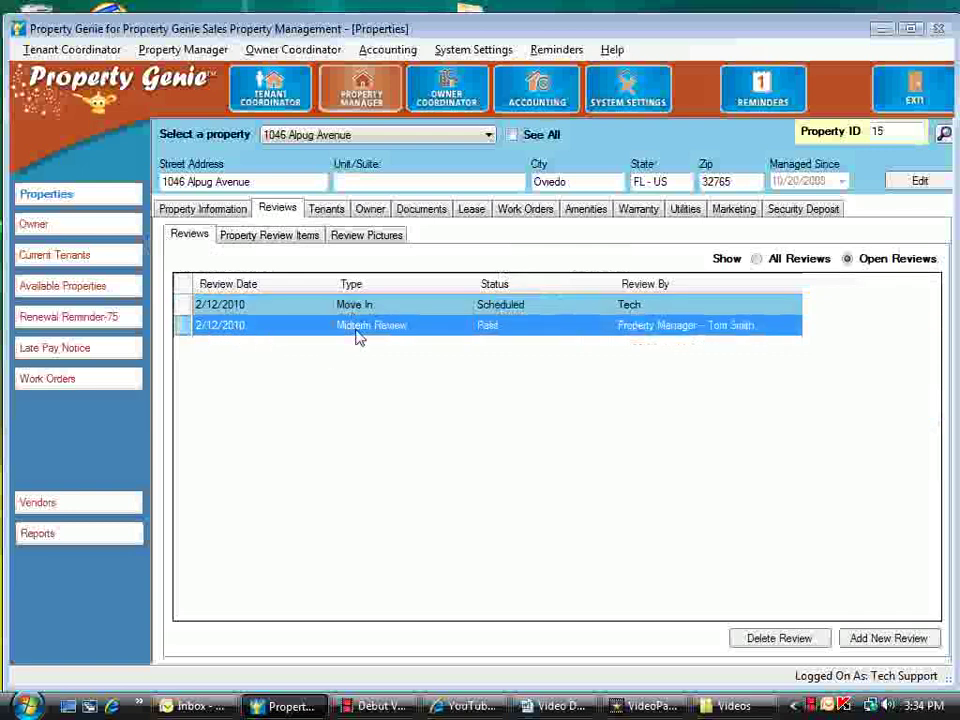
{"action": "left_click", "coordinate": [270, 236]}
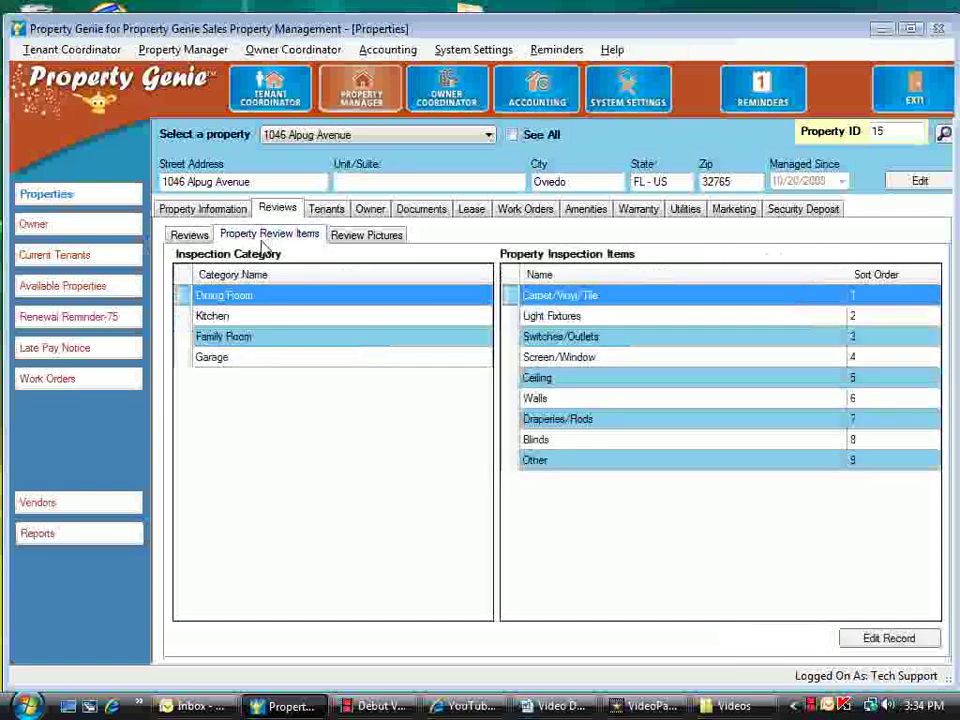
Step: Add Master Bedroom to the inspected categories without Switches/Outlets, and save the record
{"action": "left_click", "coordinate": [895, 637]}
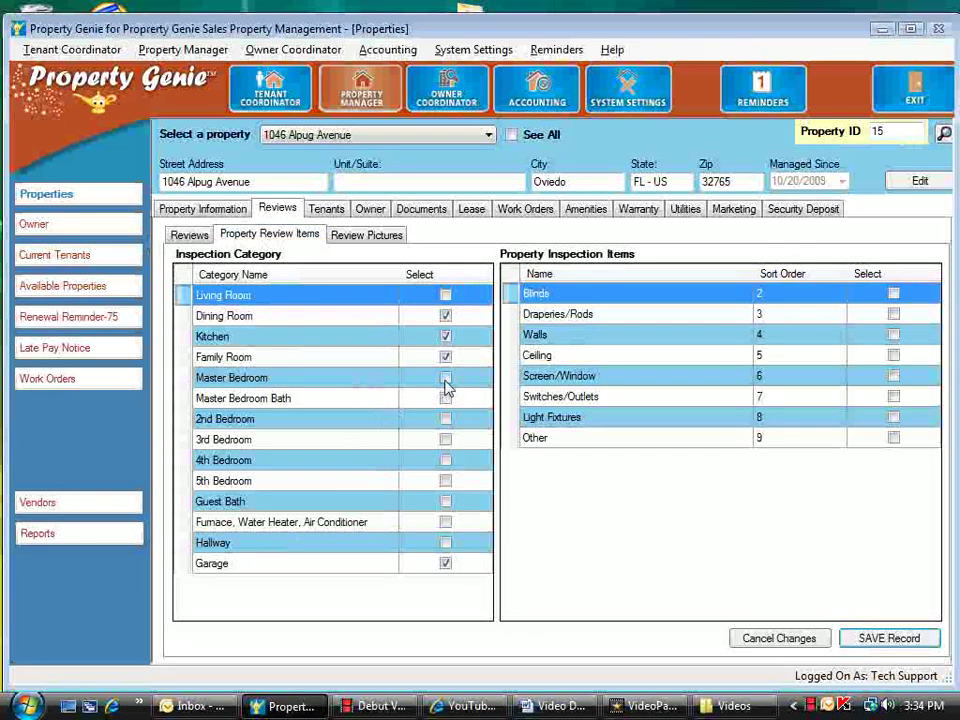
{"action": "left_click", "coordinate": [445, 378]}
{"action": "left_click", "coordinate": [446, 316]}
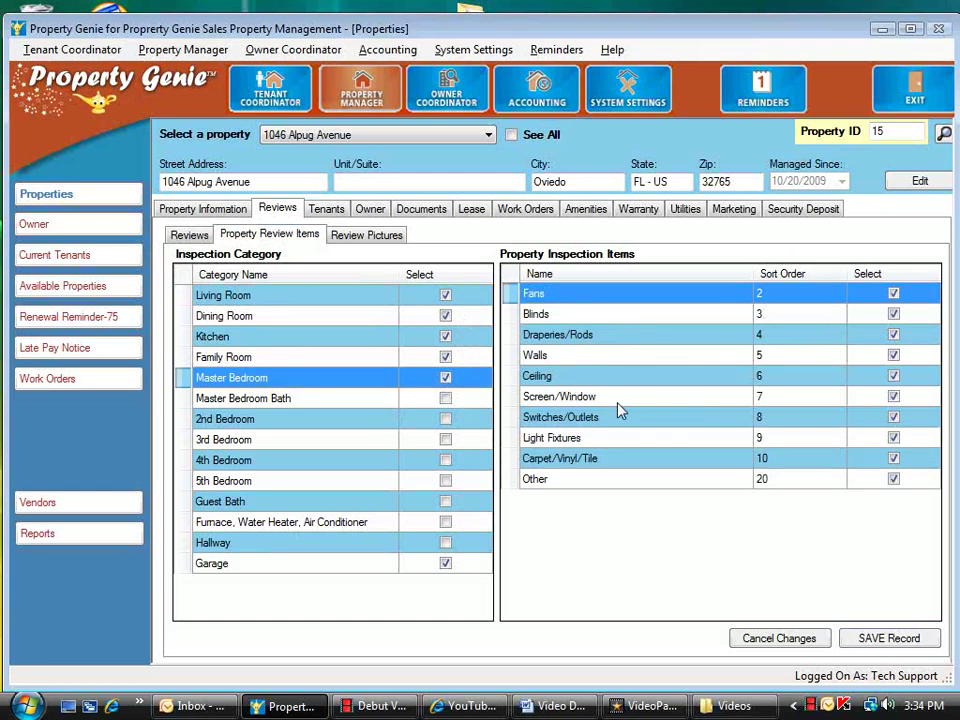
{"action": "left_click", "coordinate": [893, 418]}
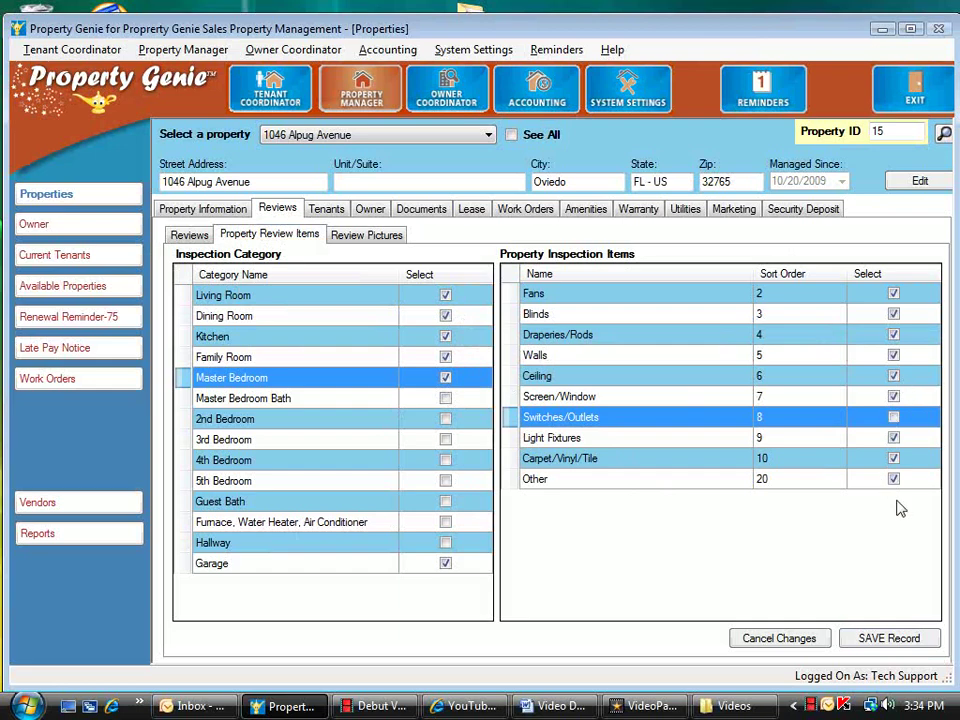
{"action": "left_click", "coordinate": [864, 636]}
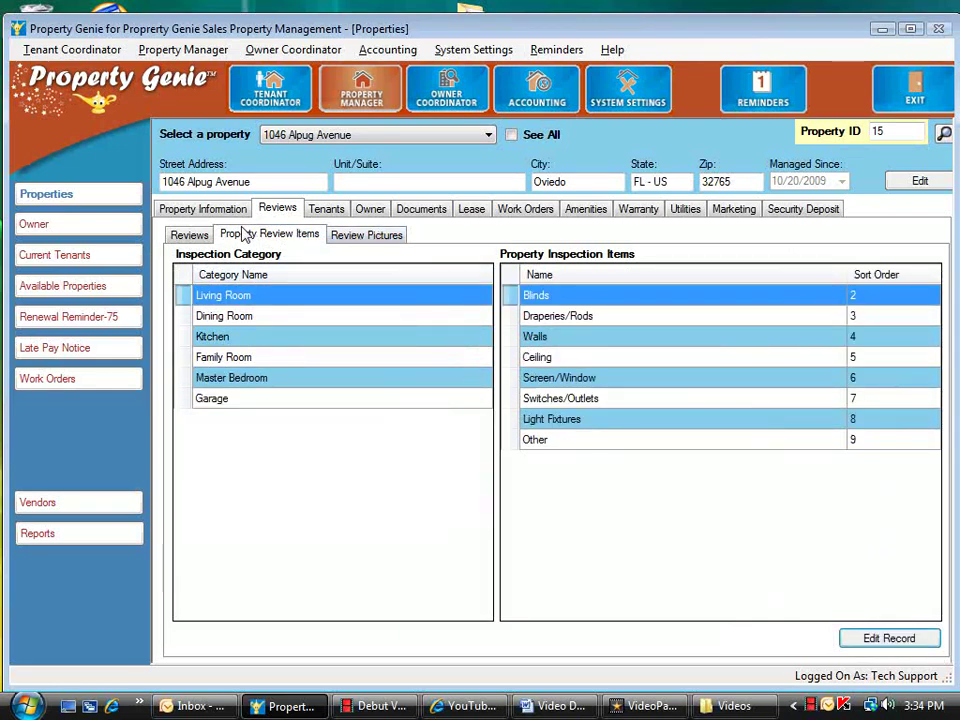
Step: Reopen and close the Midterm Review, then show the Review Pictures page
{"action": "left_click", "coordinate": [190, 236]}
{"action": "double_click", "coordinate": [278, 328]}
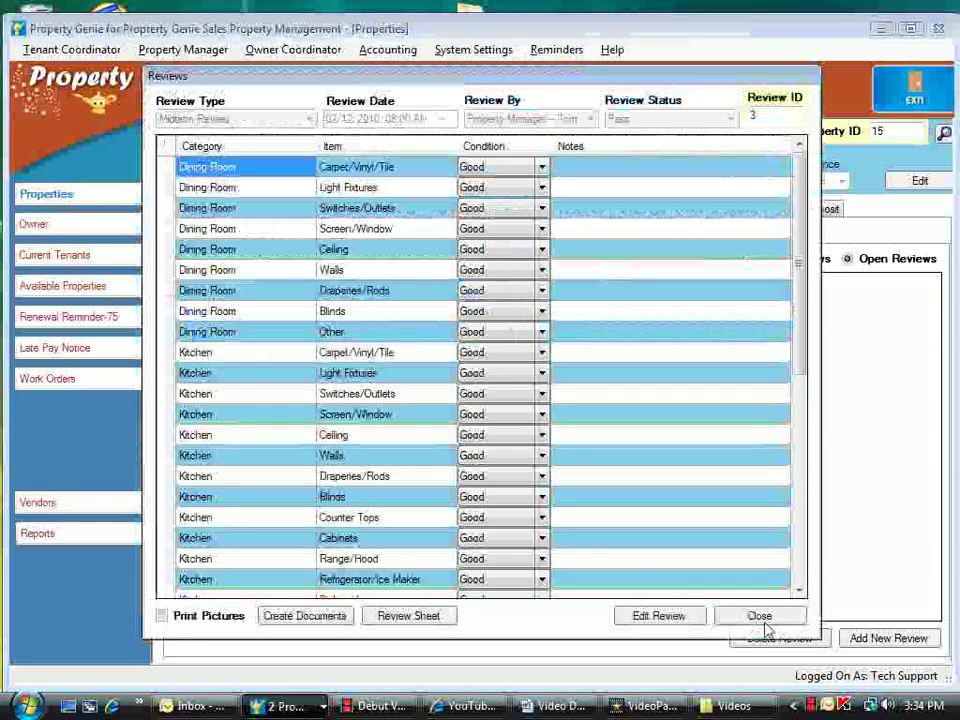
{"action": "left_click", "coordinate": [762, 617]}
{"action": "left_click", "coordinate": [358, 235]}
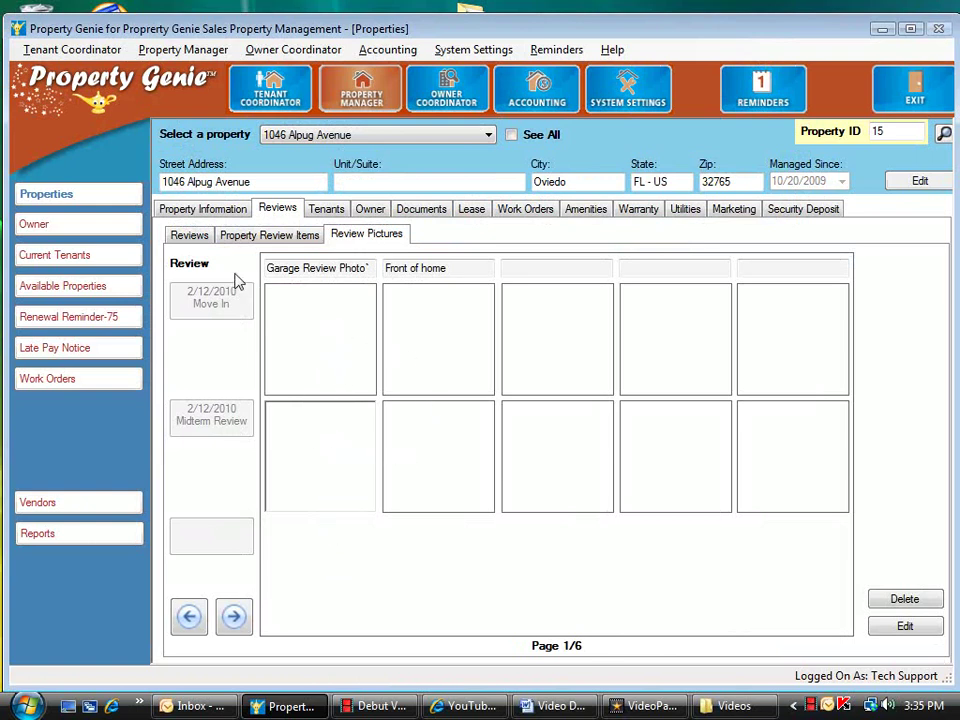
{"action": "left_click", "coordinate": [520, 268]}
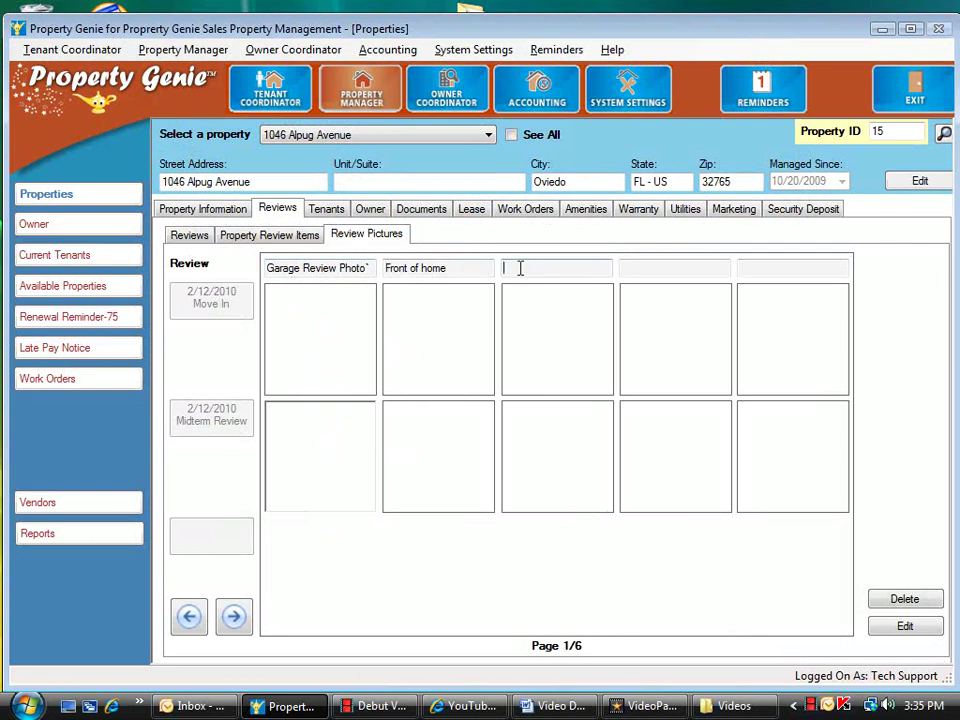